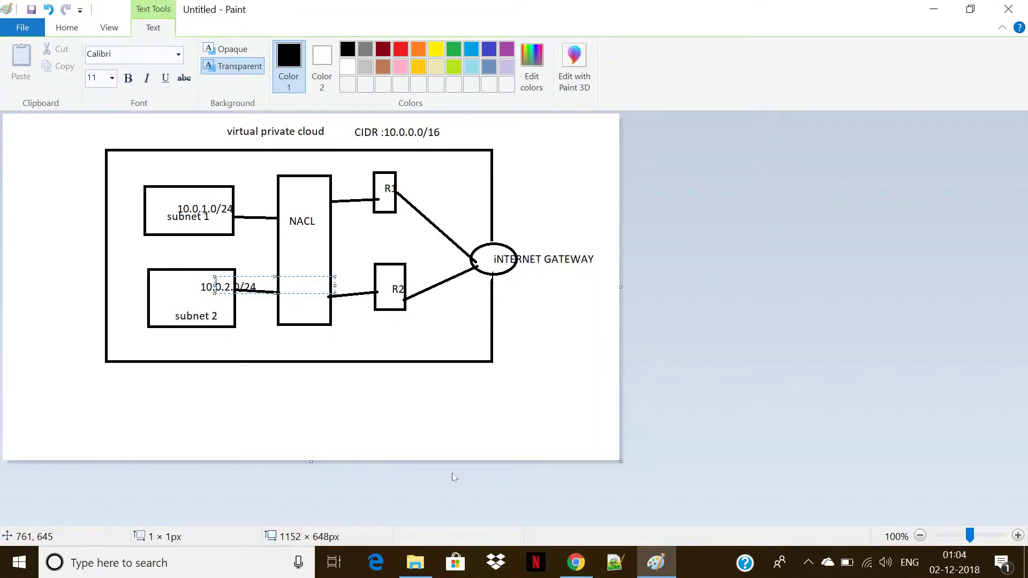
# Step: Switch to the AWS Management Console in Chrome and open the VPC service's list of your VPCs
pyautogui.click(577, 563)
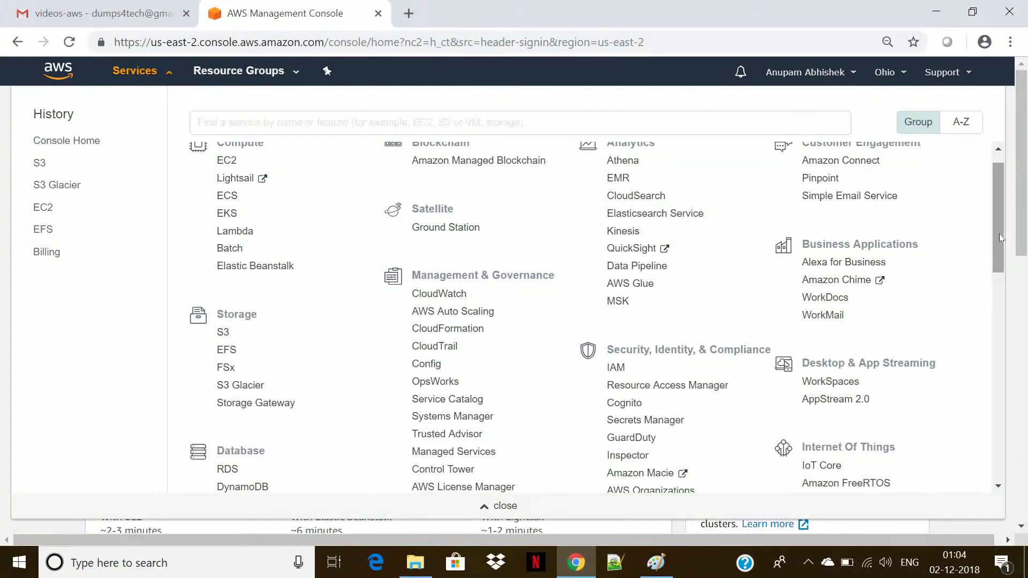
pyautogui.moveTo(999, 233); pyautogui.dragTo(1001, 364)
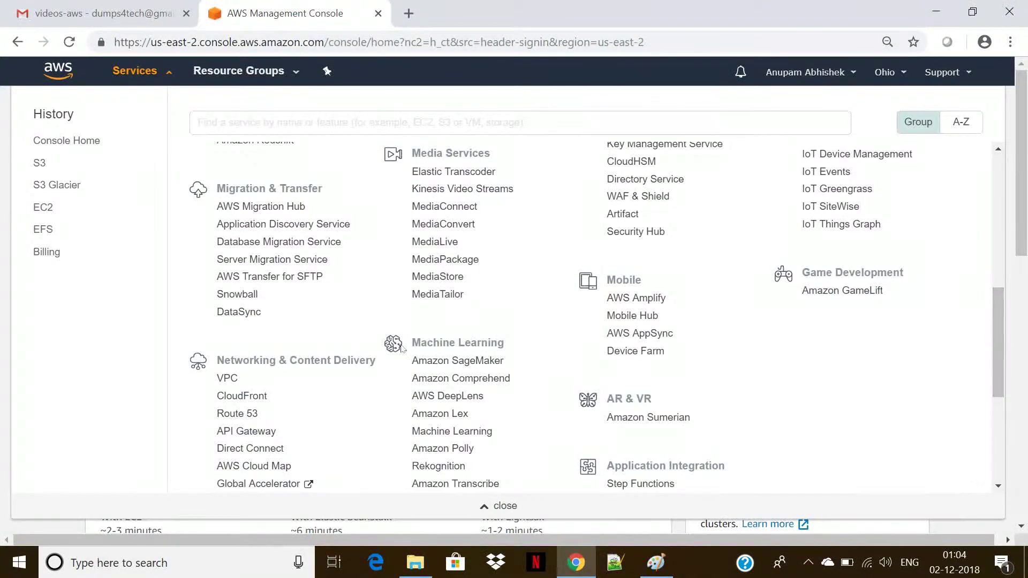
pyautogui.click(229, 379)
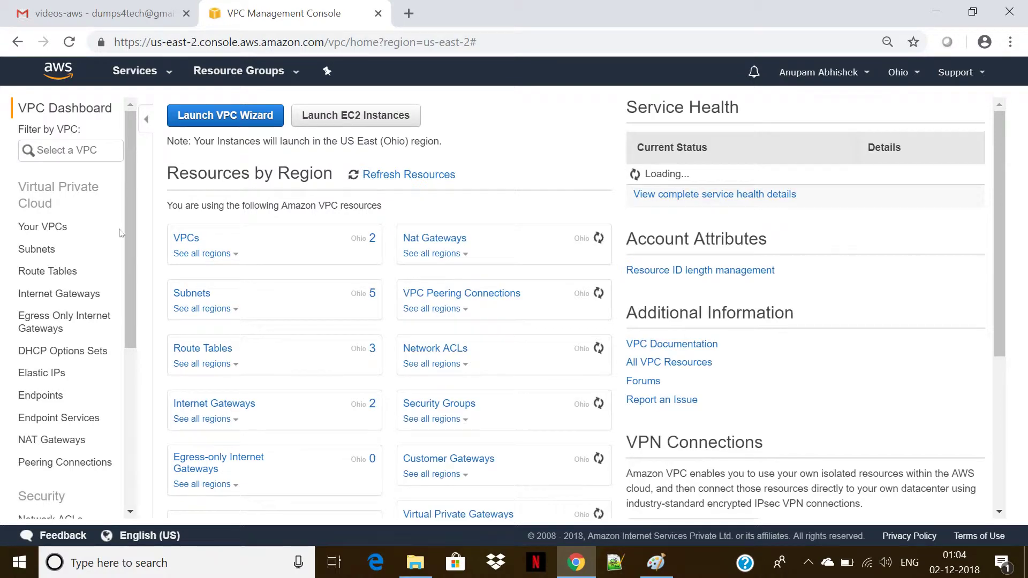
pyautogui.click(31, 229)
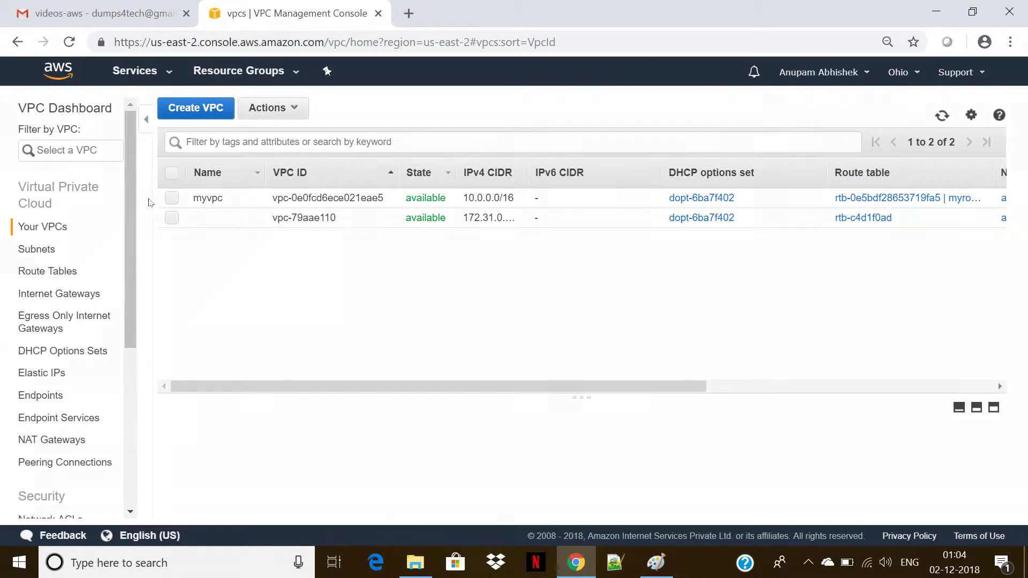
# Step: Delete the existing myvpc VPC together with its associated objects and dismiss the confirmation
pyautogui.click(172, 202)
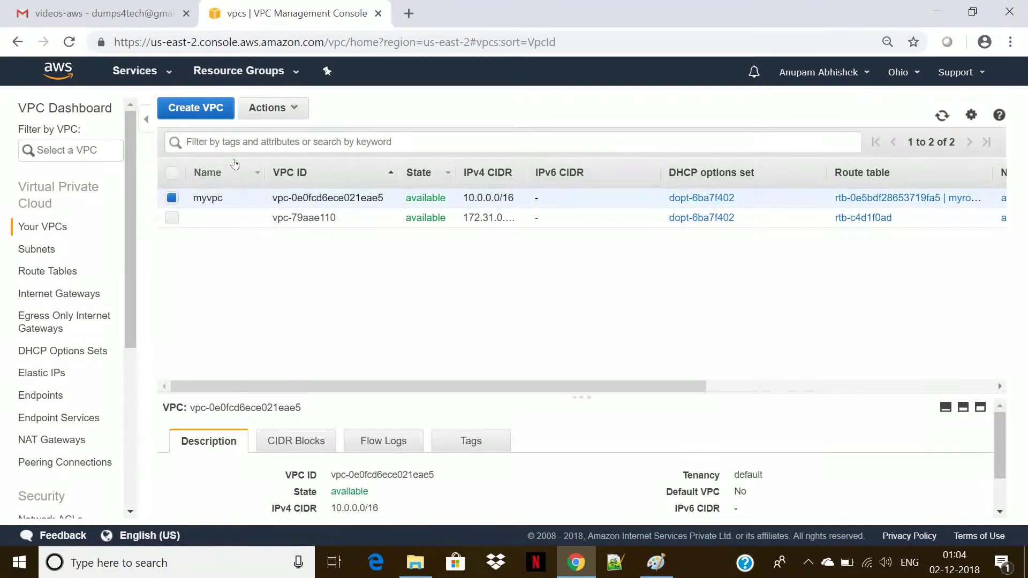
pyautogui.click(275, 111)
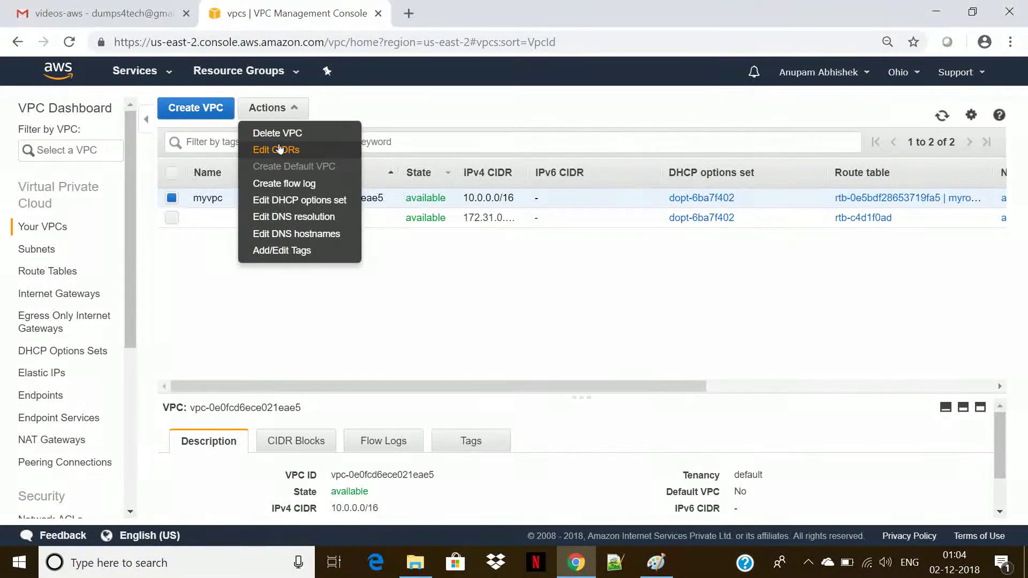
pyautogui.click(286, 136)
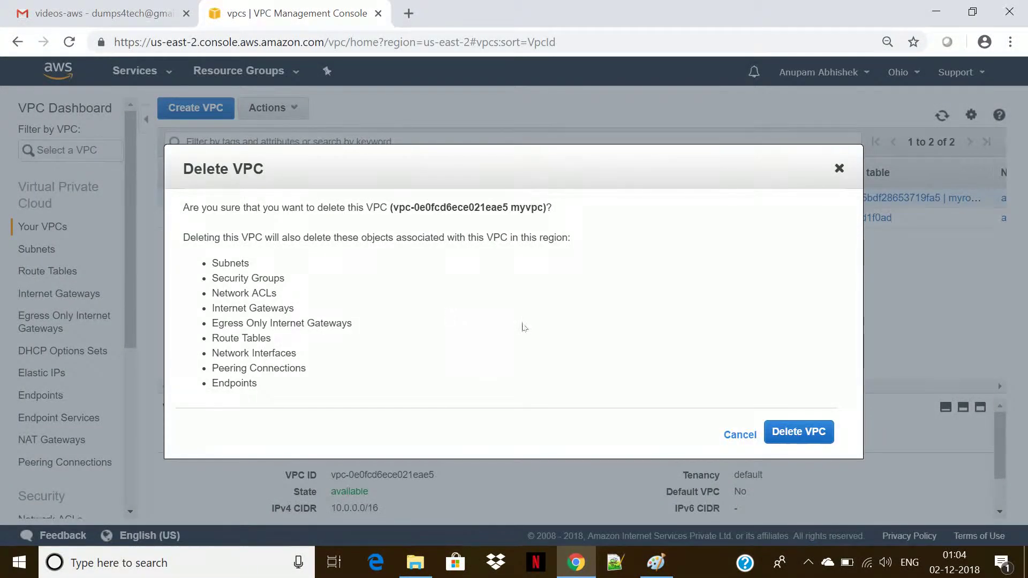
pyautogui.click(799, 432)
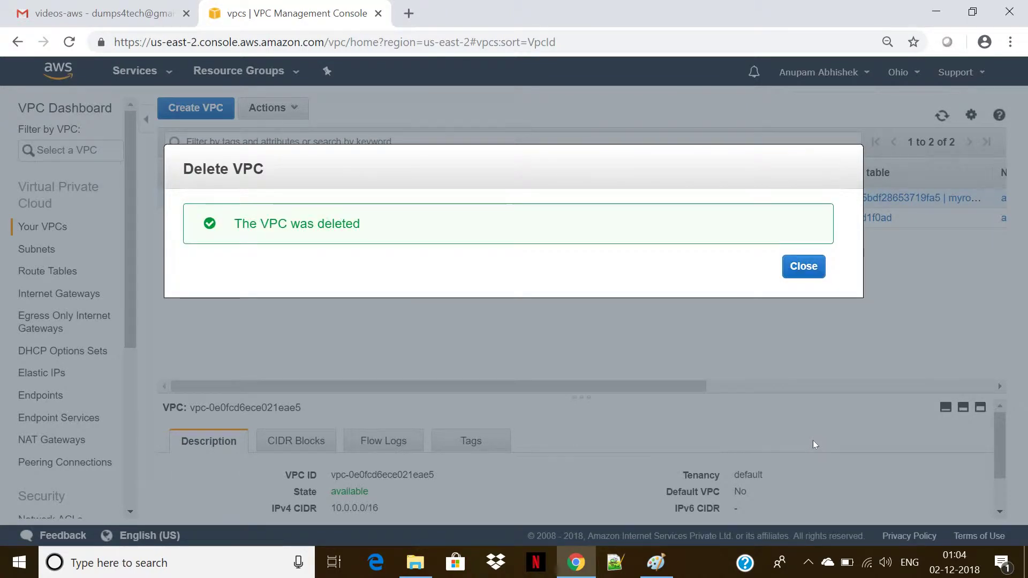
pyautogui.click(804, 266)
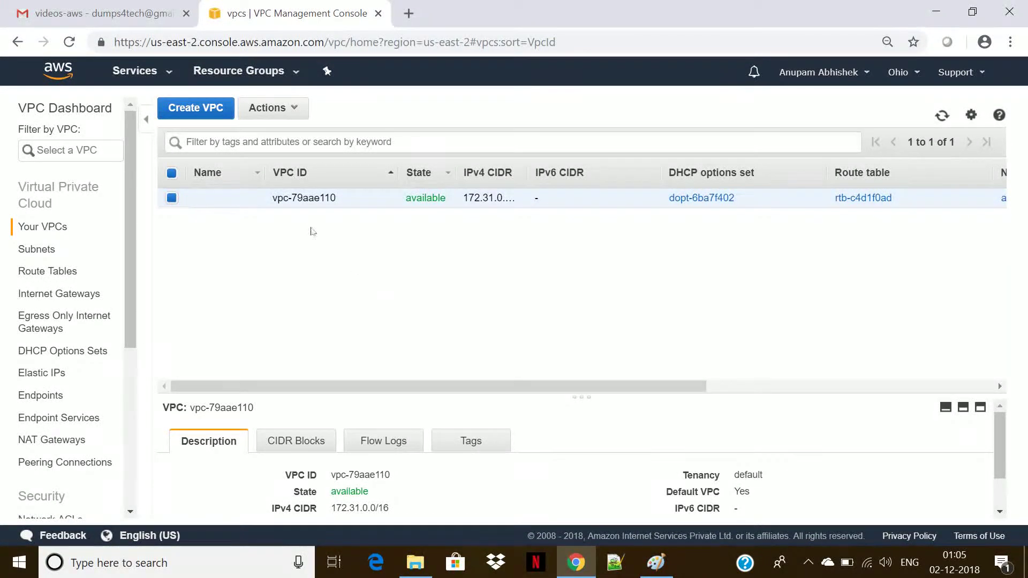
# Step: Start creating a new VPC and set its name tag to myvpc
pyautogui.click(197, 109)
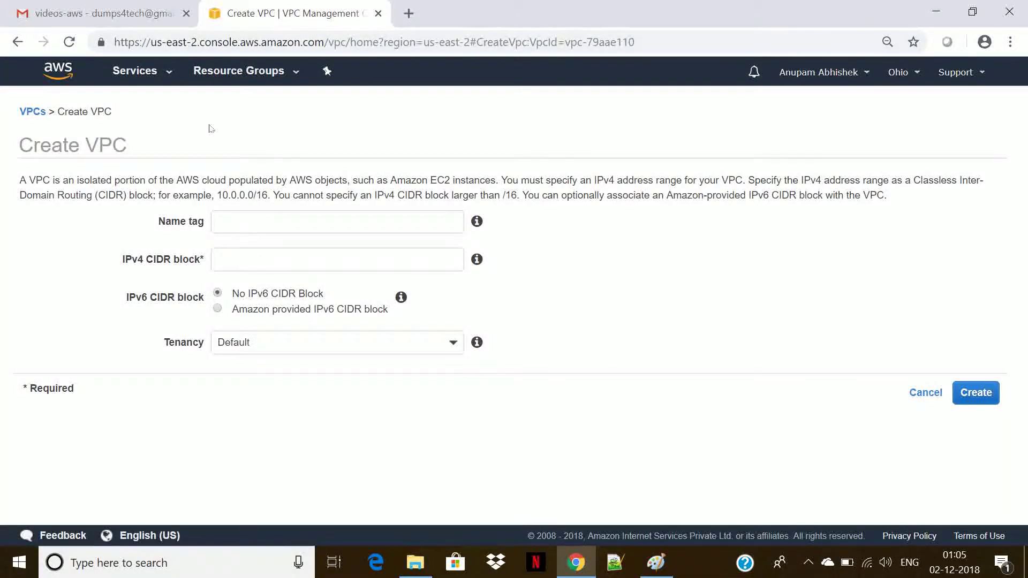
pyautogui.click(258, 225)
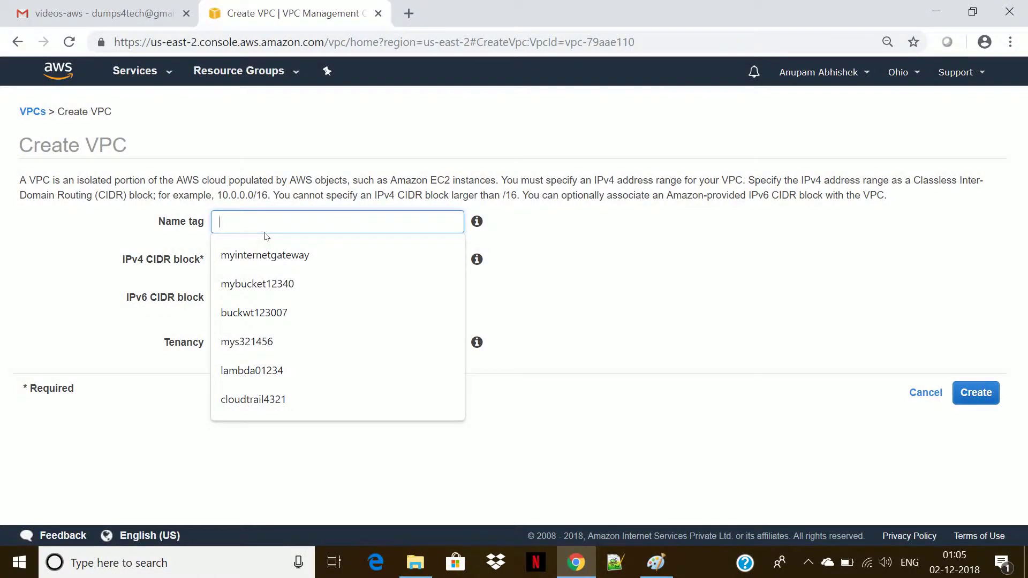
pyautogui.write('my')
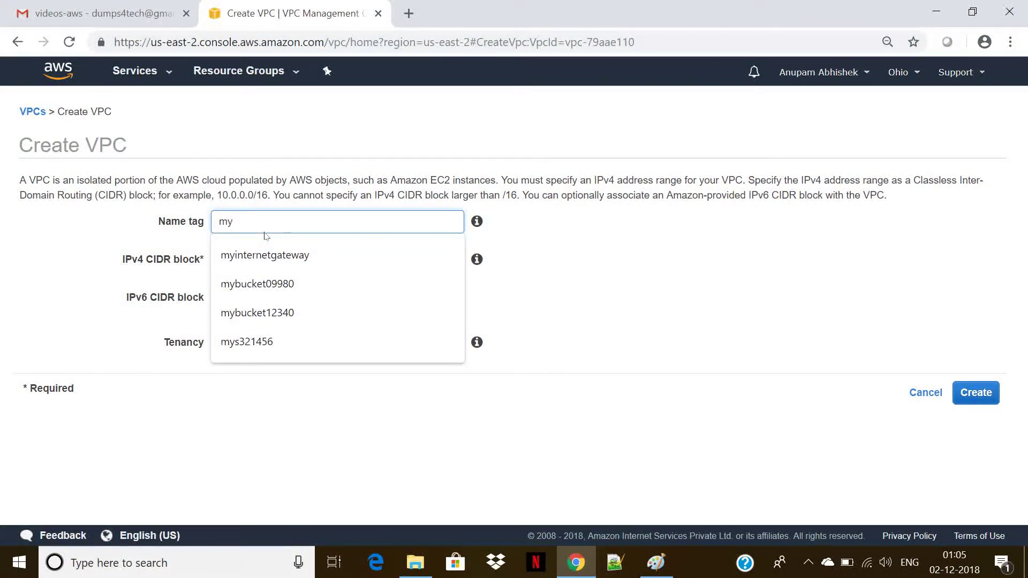
pyautogui.write('vps')
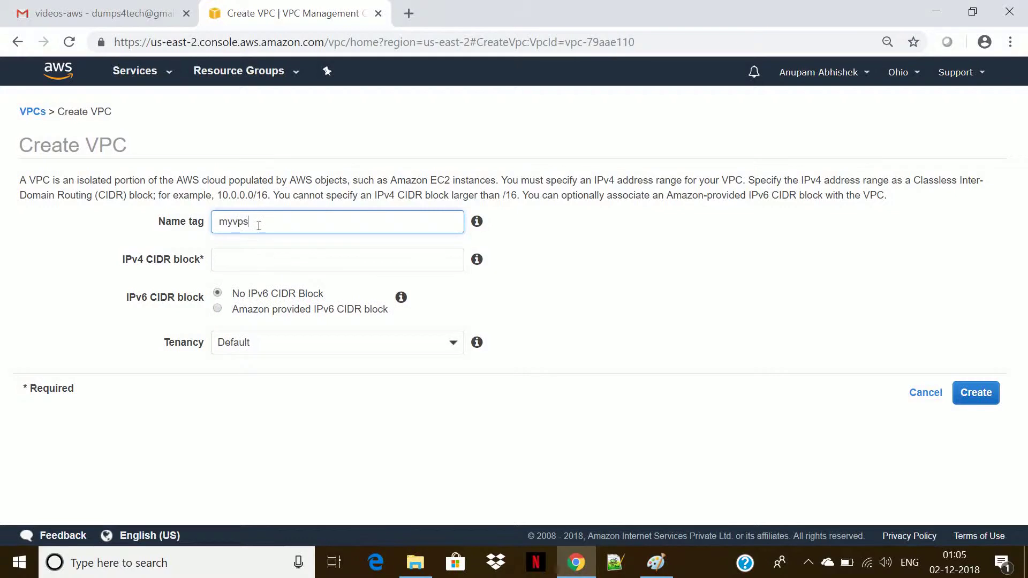
pyautogui.press('BackSpace')
pyautogui.write('c')
# Step: Set the new VPC's IPv4 CIDR block to 10.0.0.0/16
pyautogui.click(258, 254)
pyautogui.click(258, 254)
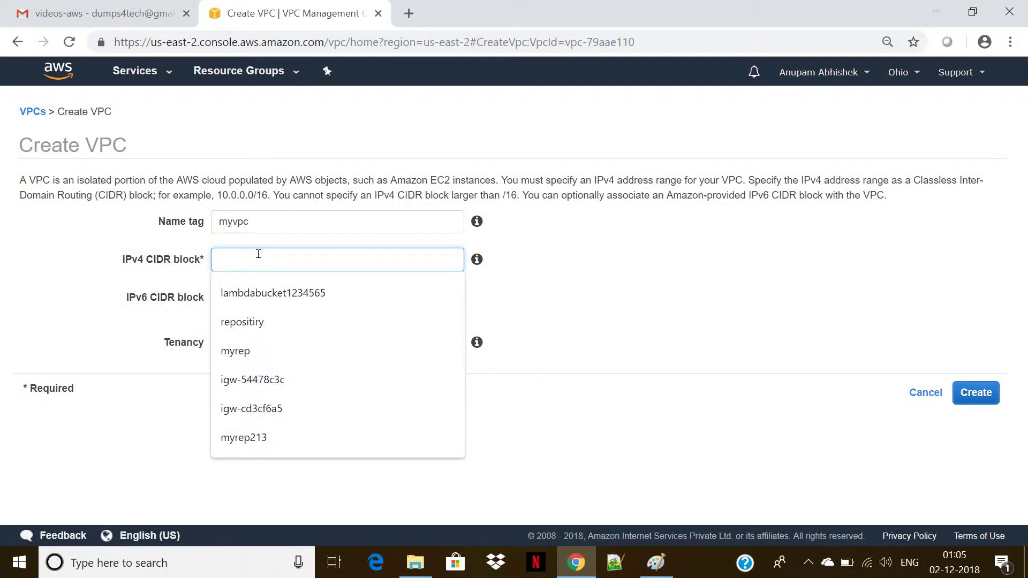
pyautogui.write('10.0.0.')
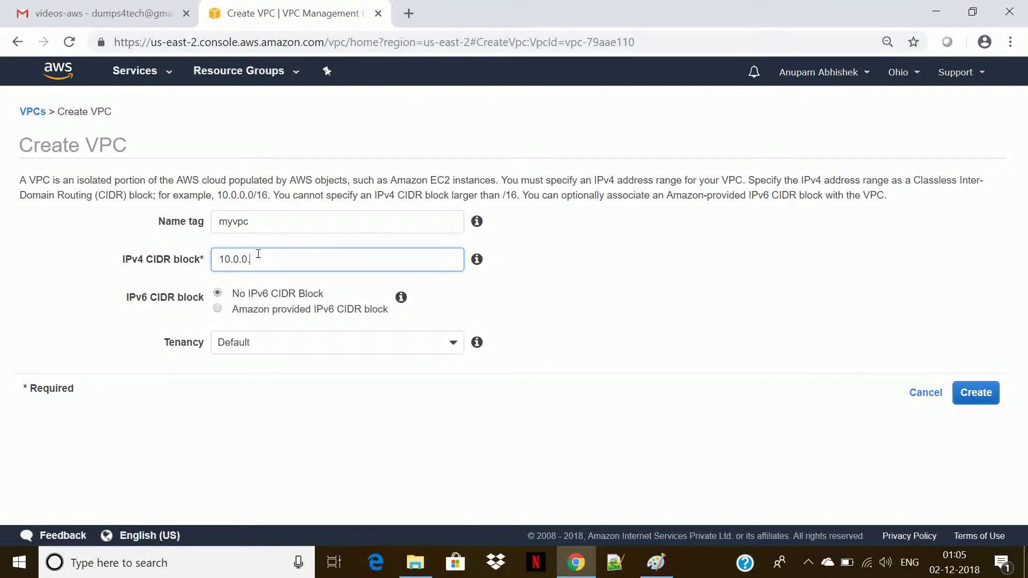
pyautogui.write('16')
pyautogui.click(831, 294)
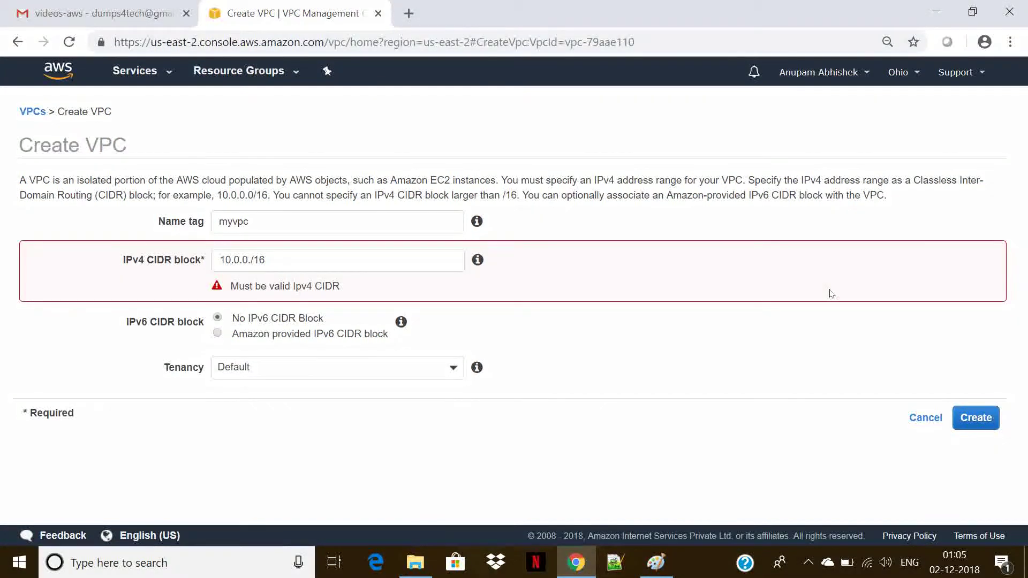
pyautogui.click(244, 257)
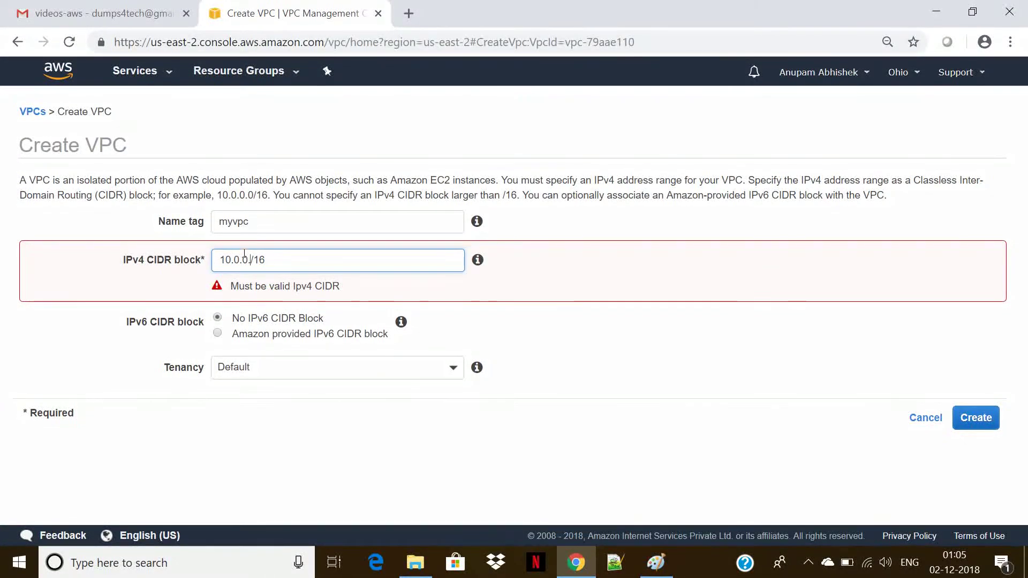
pyautogui.write('0.')
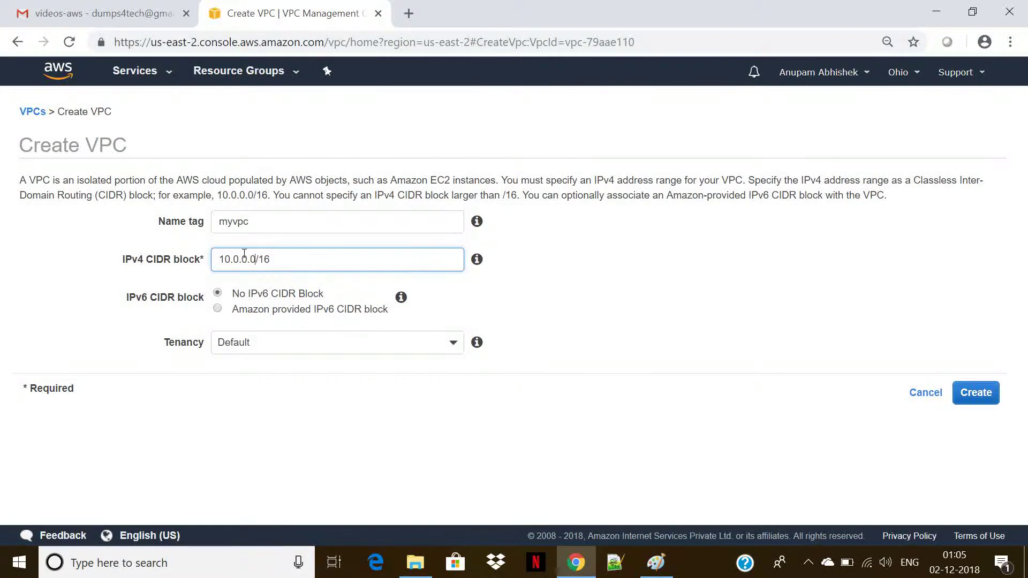
pyautogui.click(657, 294)
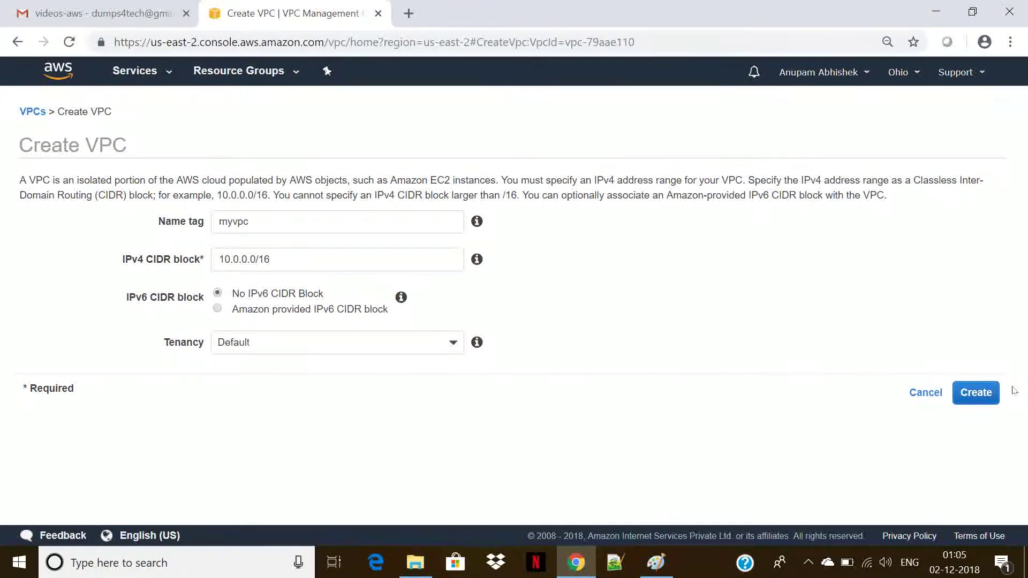
# Step: Create the VPC with the entered settings and select only myvpc in the VPC list
pyautogui.click(975, 397)
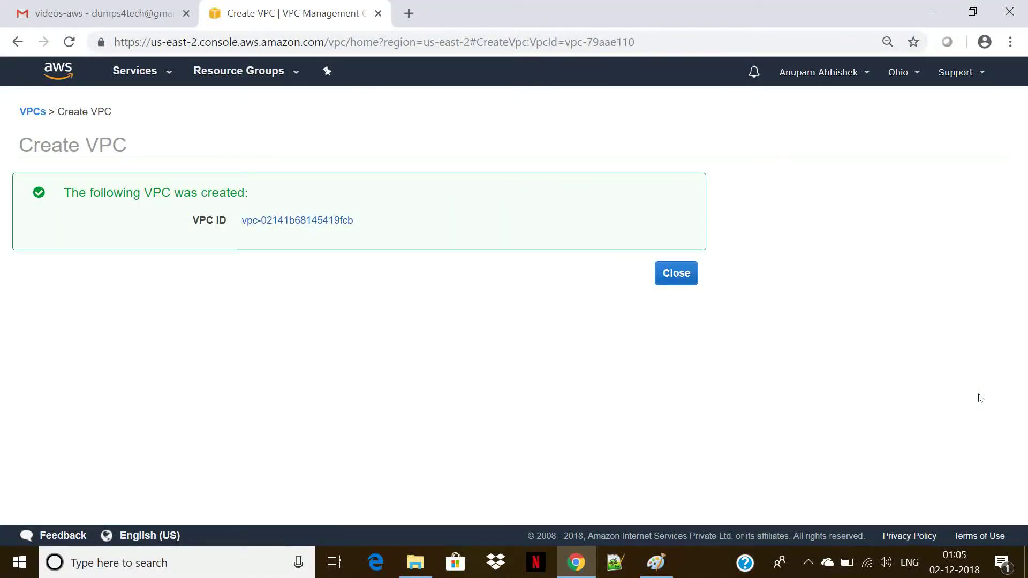
pyautogui.click(668, 275)
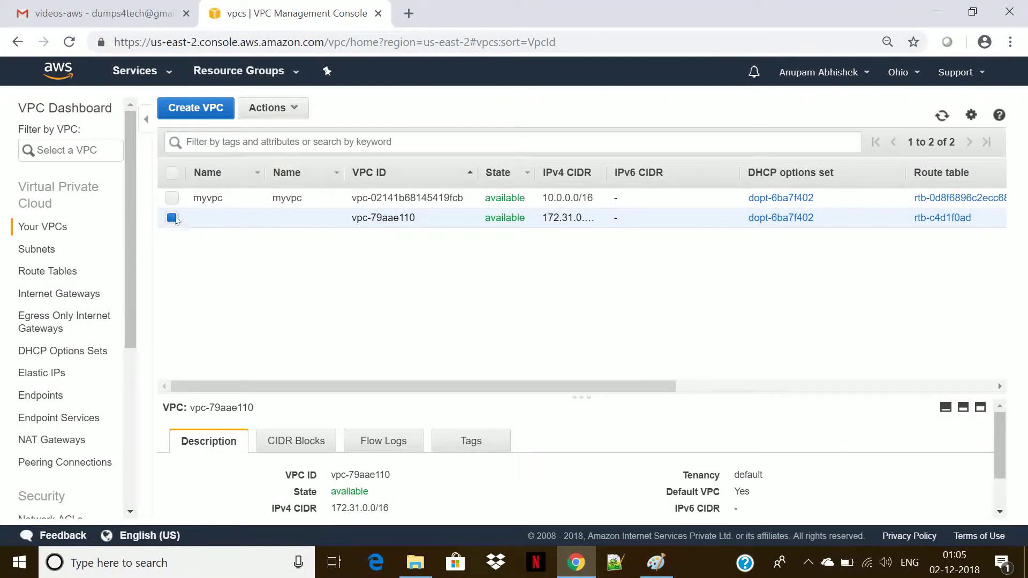
pyautogui.click(172, 197)
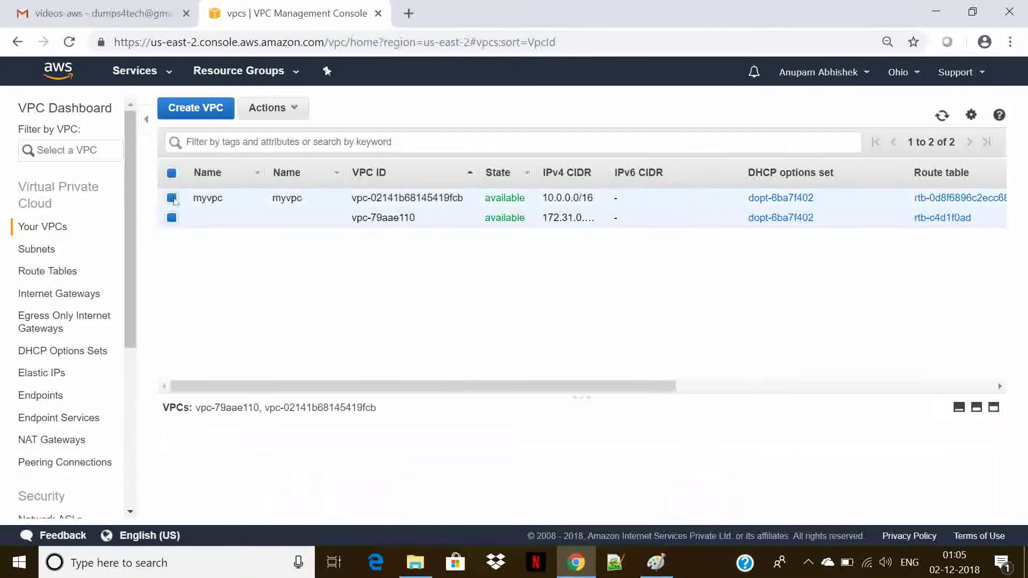
pyautogui.click(172, 217)
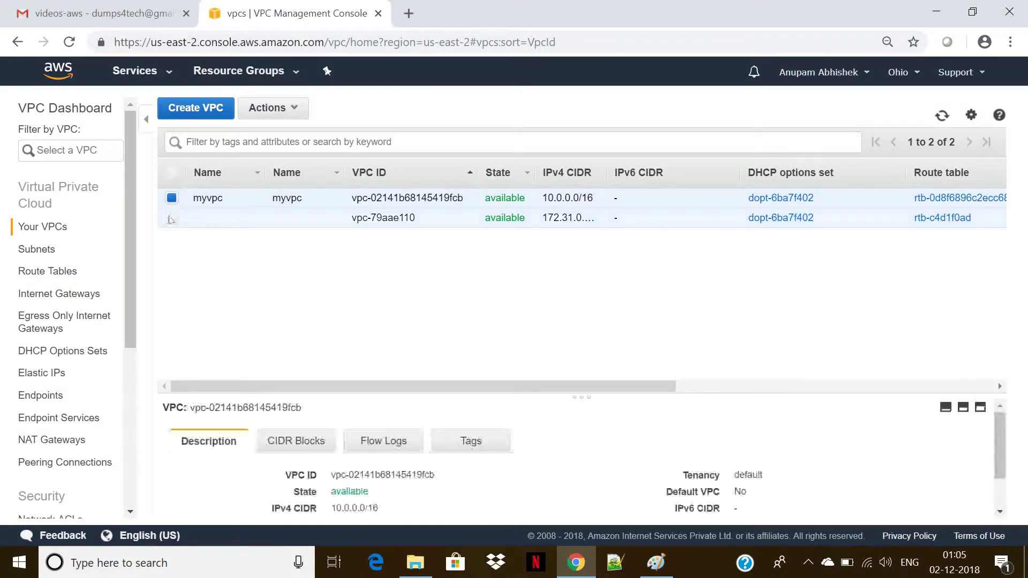
# Step: Create an internet gateway with the name tag myinternetgateway and return to the gateway list
pyautogui.click(61, 296)
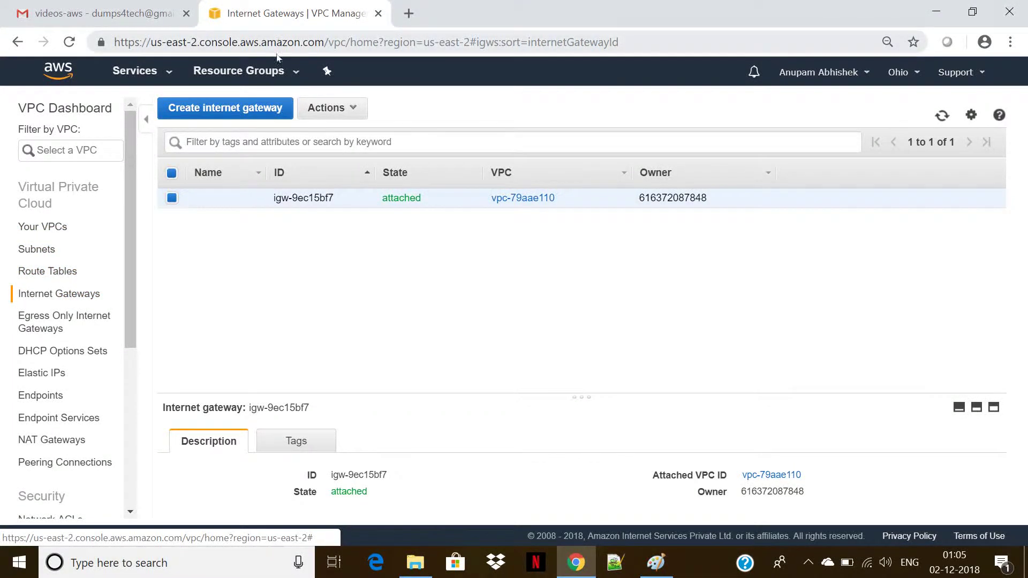
pyautogui.click(240, 113)
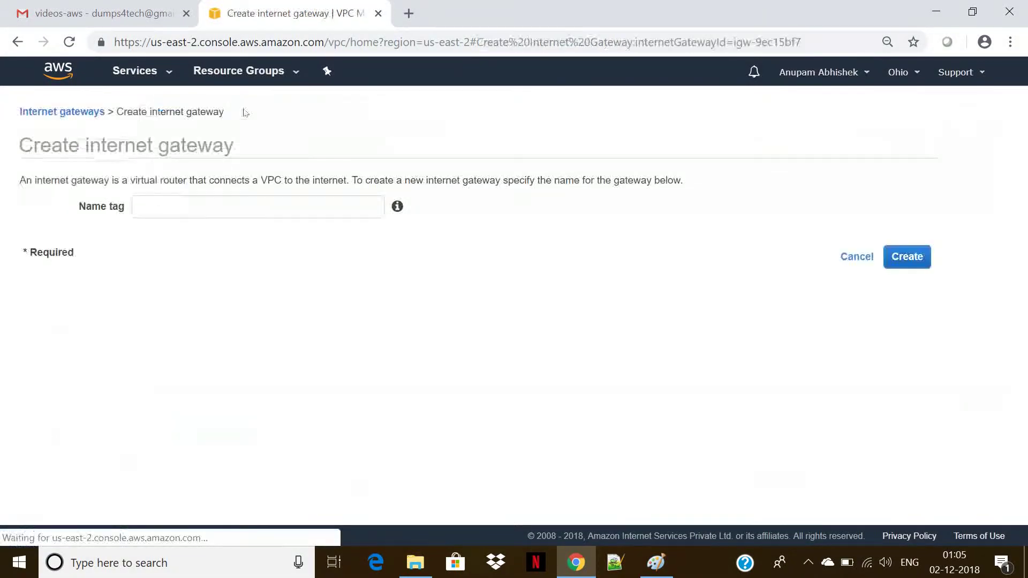
pyautogui.click(223, 202)
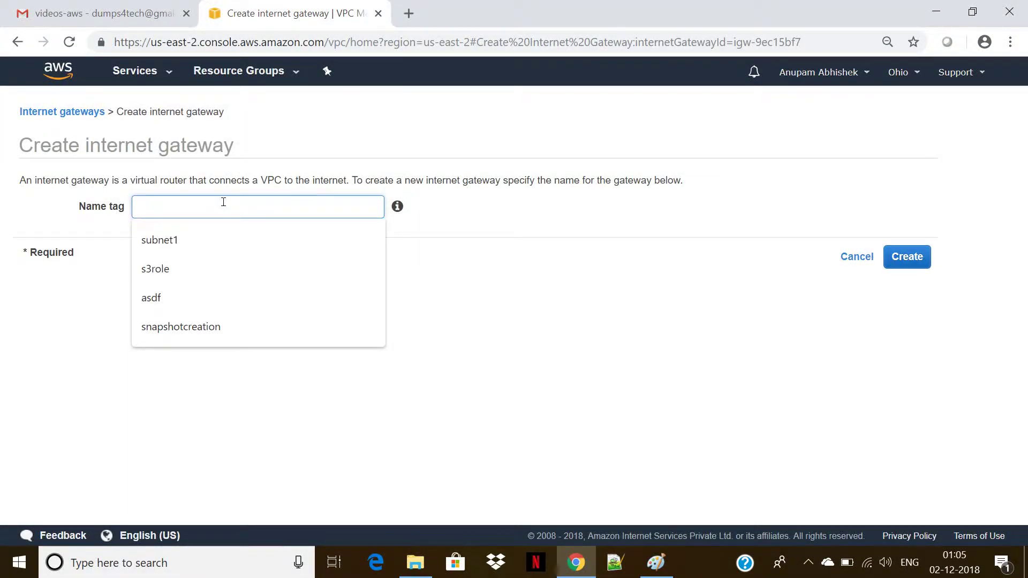
pyautogui.write('m')
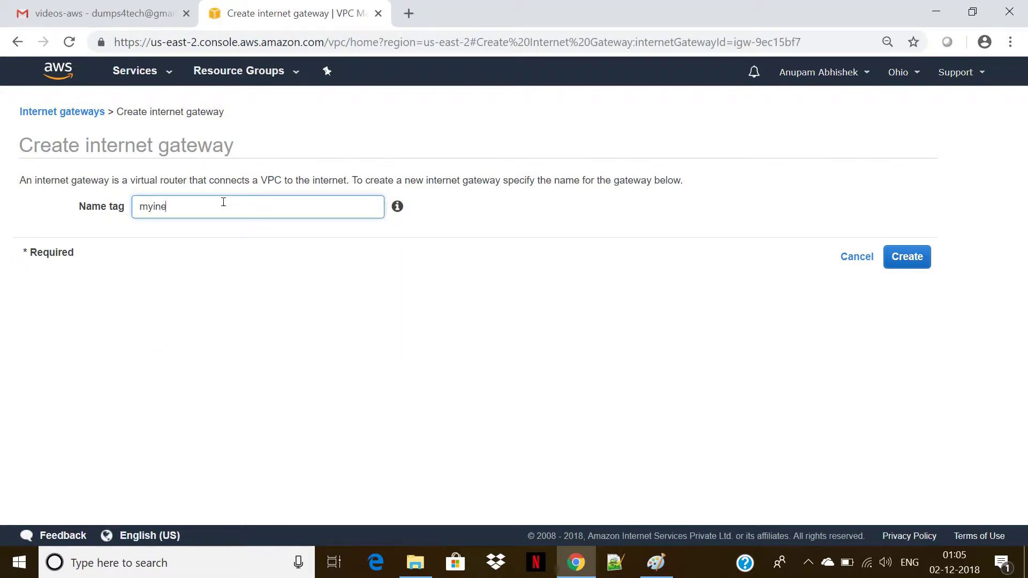
pyautogui.write('yinternetgateway')
pyautogui.click(903, 264)
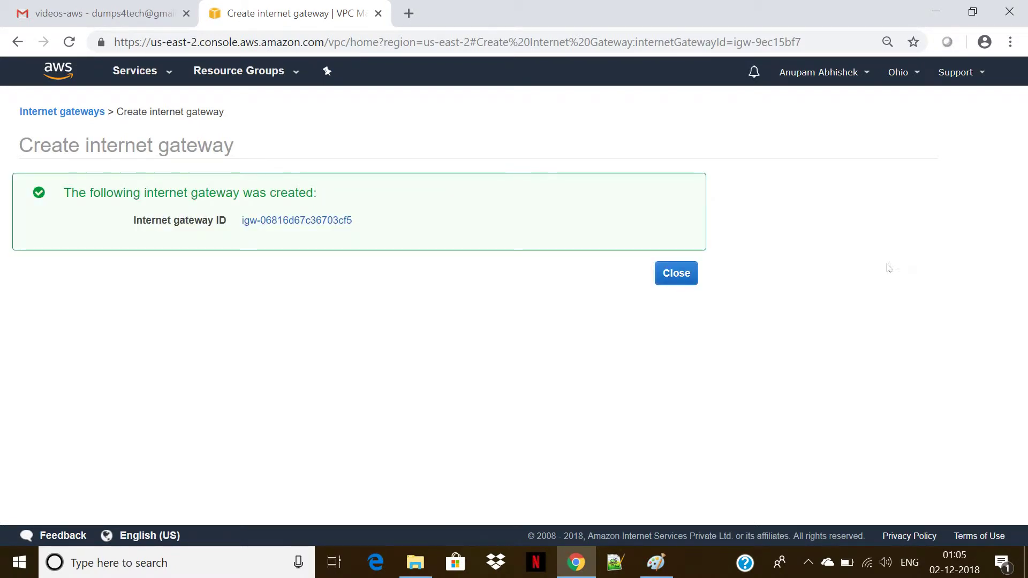
pyautogui.click(678, 274)
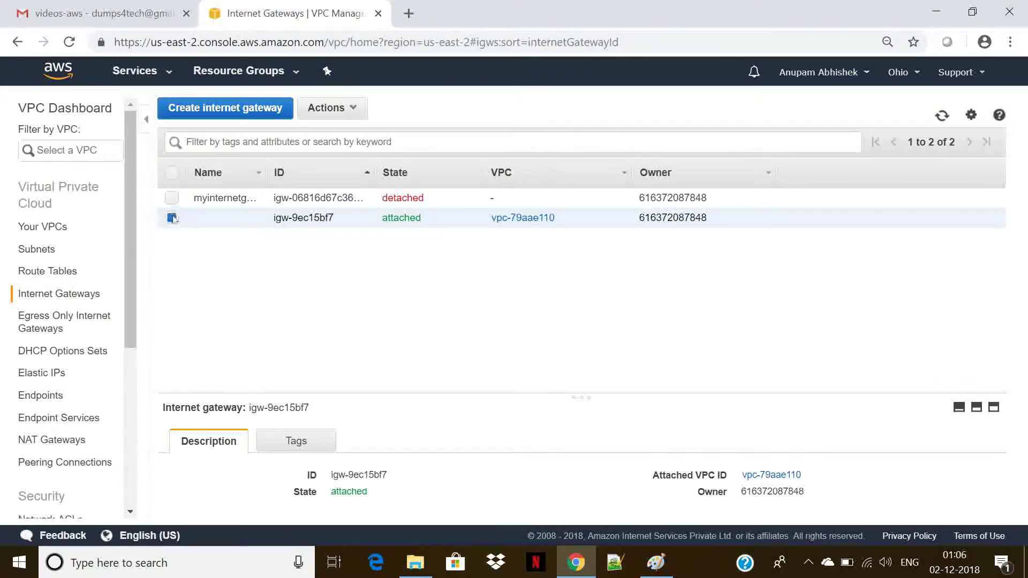
# Step: Attach the detached internet gateway myinternetgateway to the myvpc VPC
pyautogui.click(171, 218)
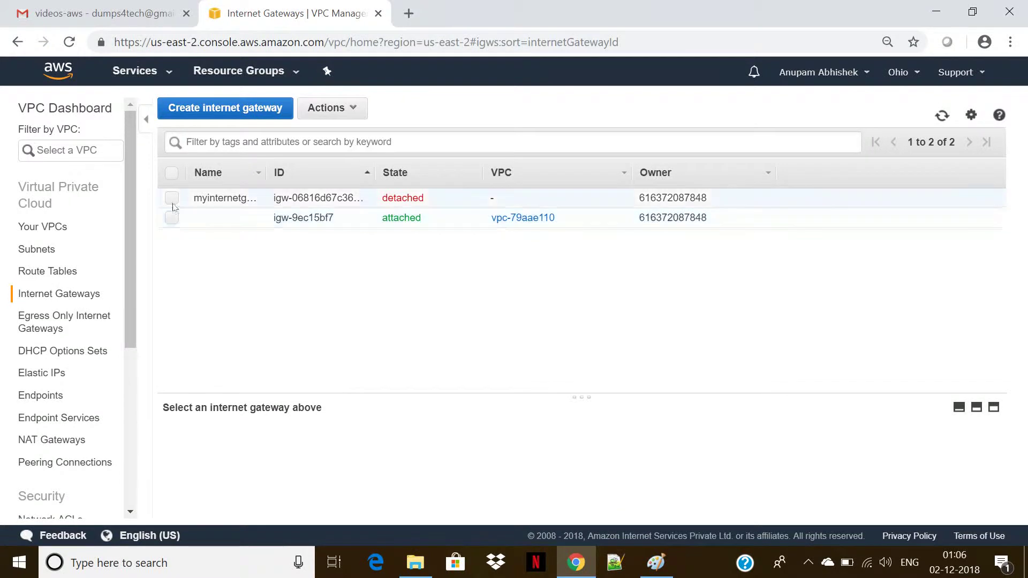
pyautogui.click(171, 198)
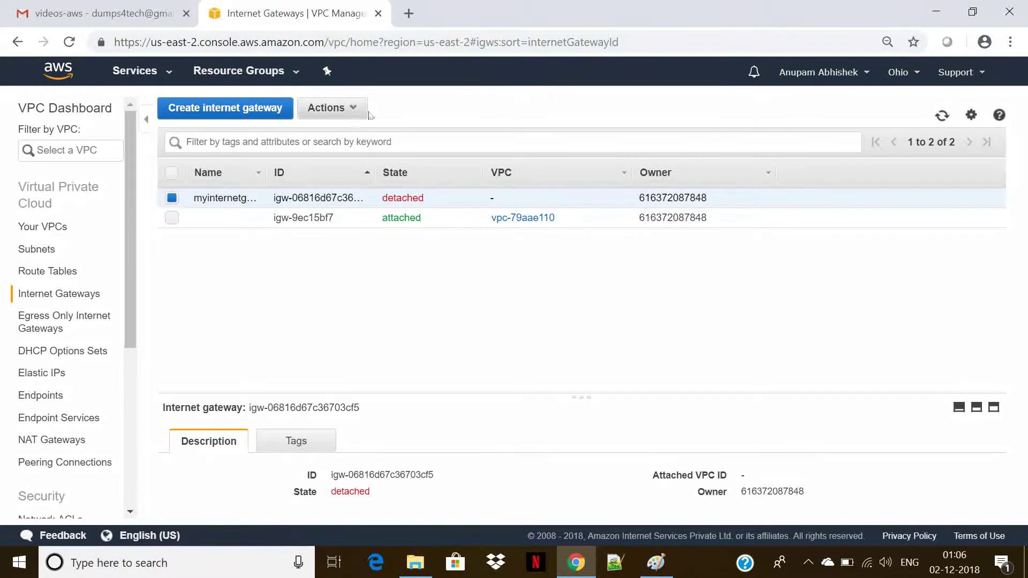
pyautogui.click(347, 109)
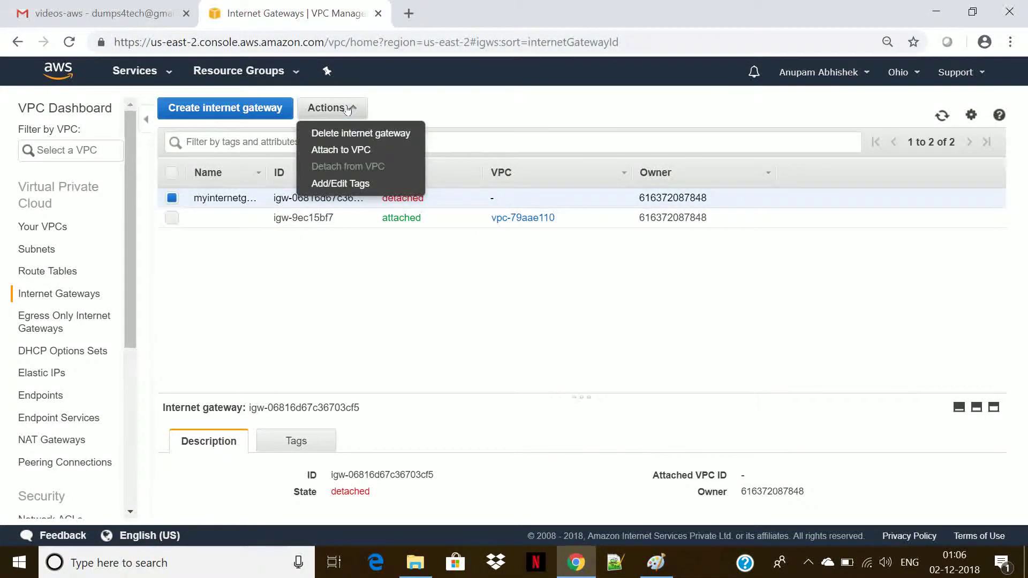
pyautogui.click(339, 151)
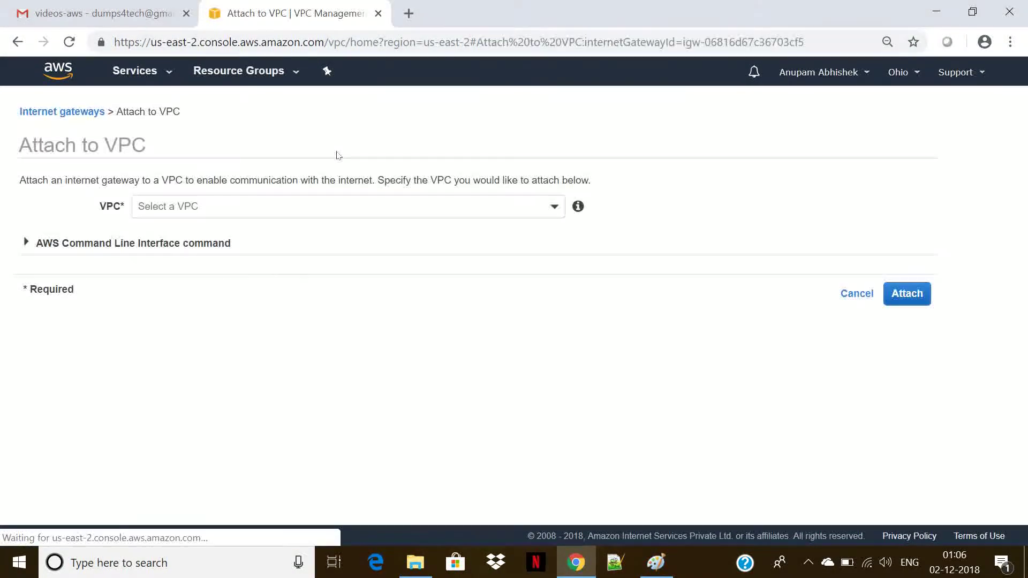
pyautogui.click(345, 202)
pyautogui.click(344, 203)
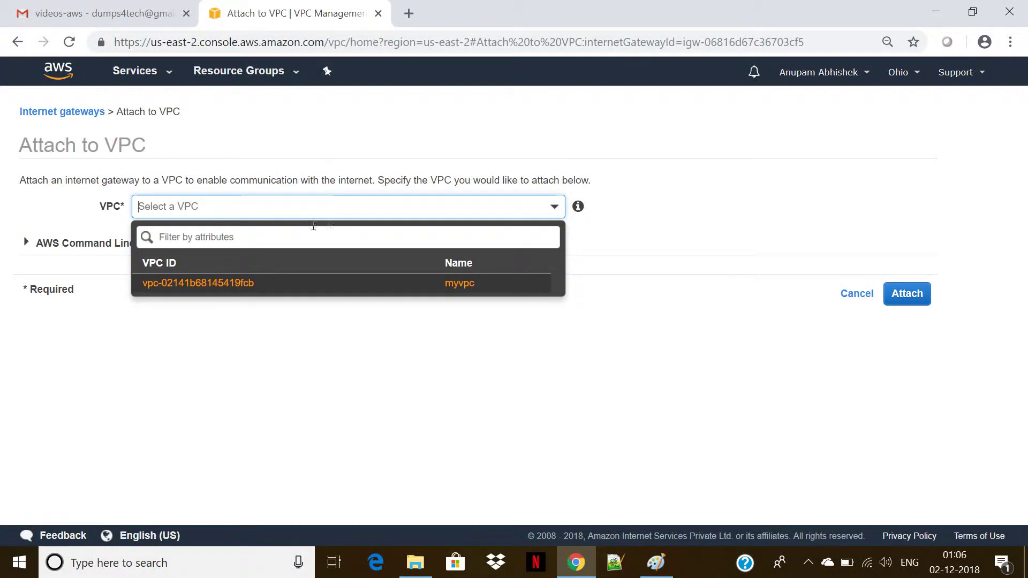
pyautogui.click(280, 284)
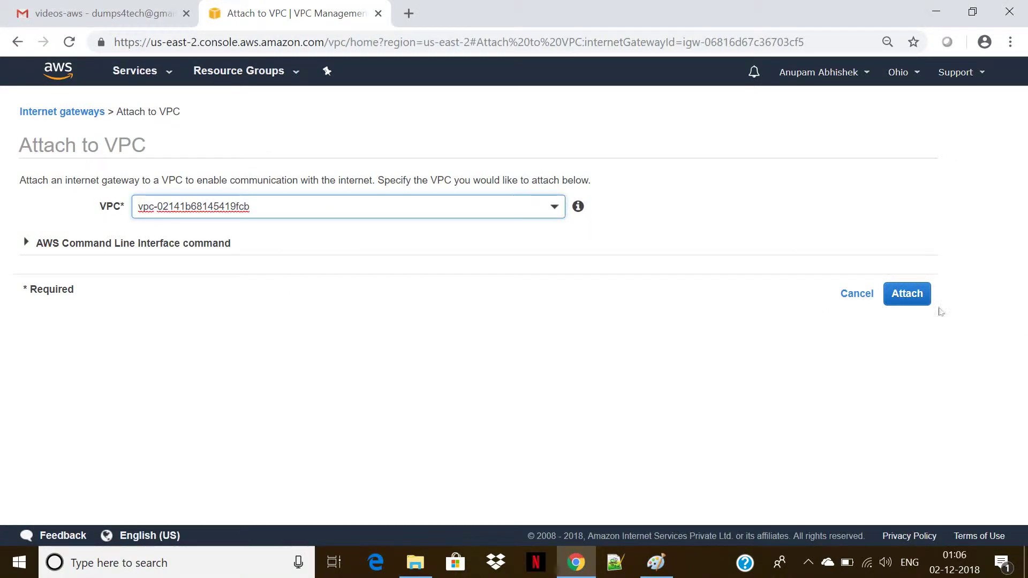
pyautogui.click(896, 295)
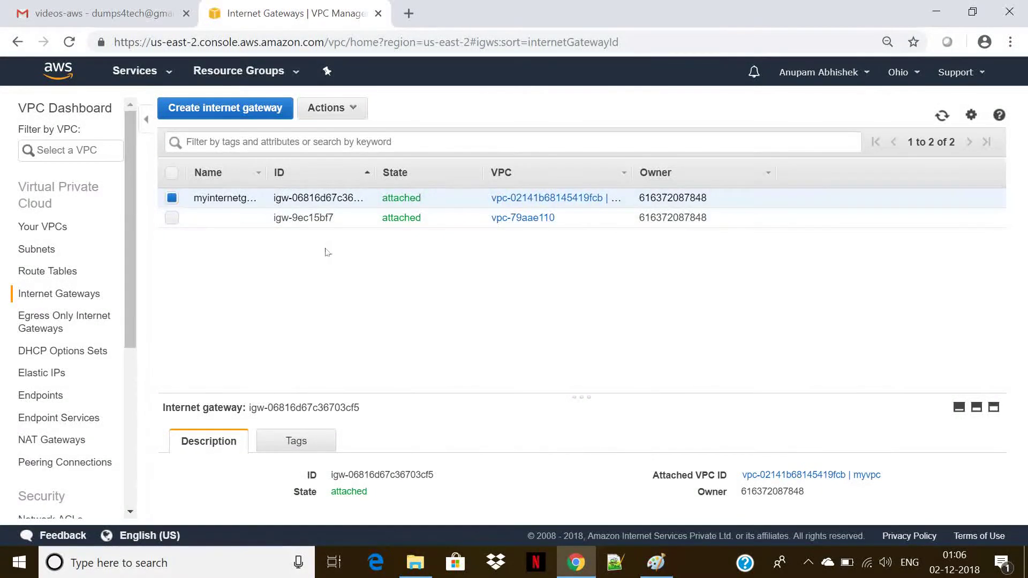
# Step: Create a route table with the name tag myroutetable in myvpc and return to the route table list
pyautogui.click(30, 272)
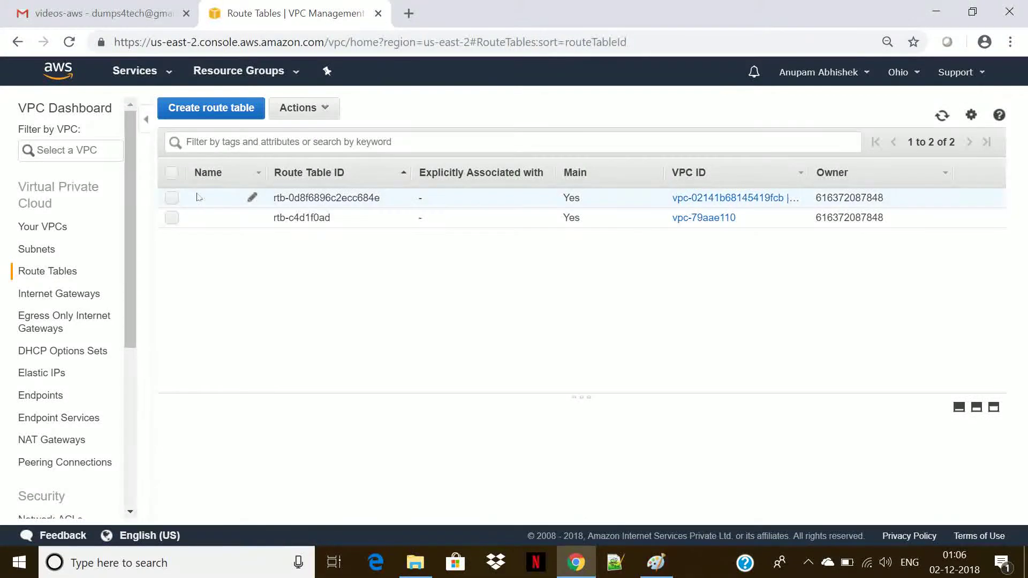
pyautogui.click(213, 110)
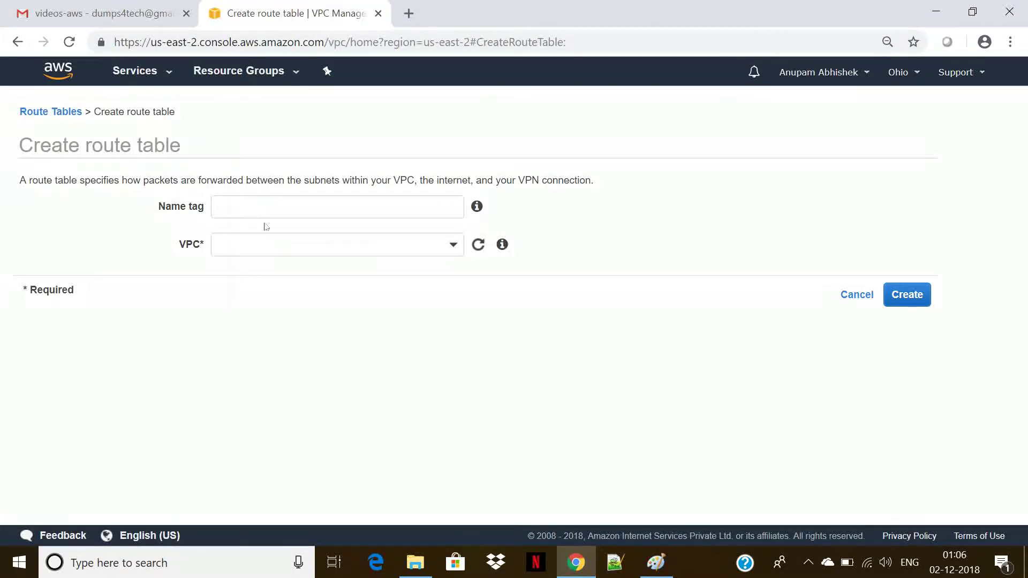
pyautogui.click(262, 200)
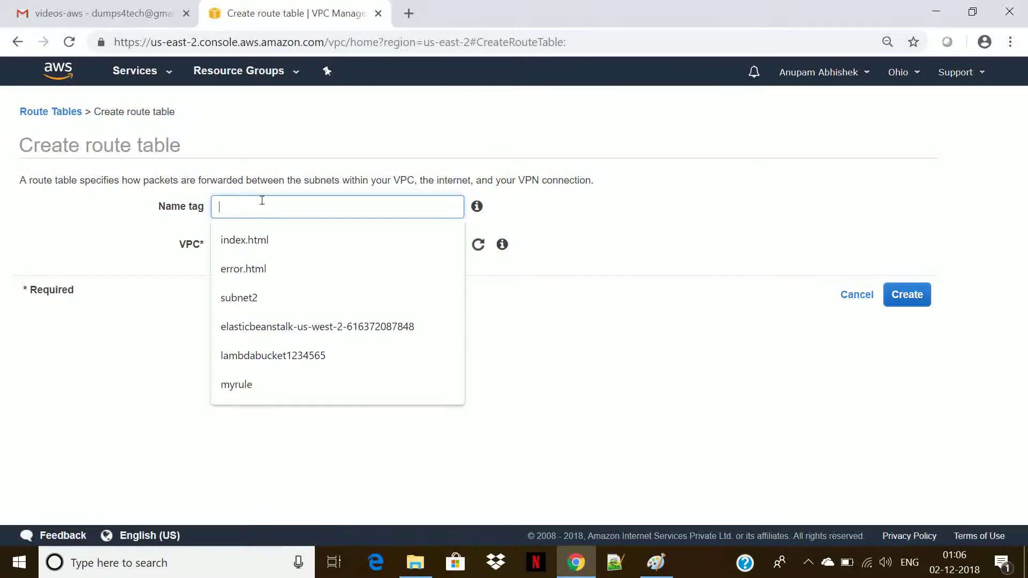
pyautogui.write('myroutetable')
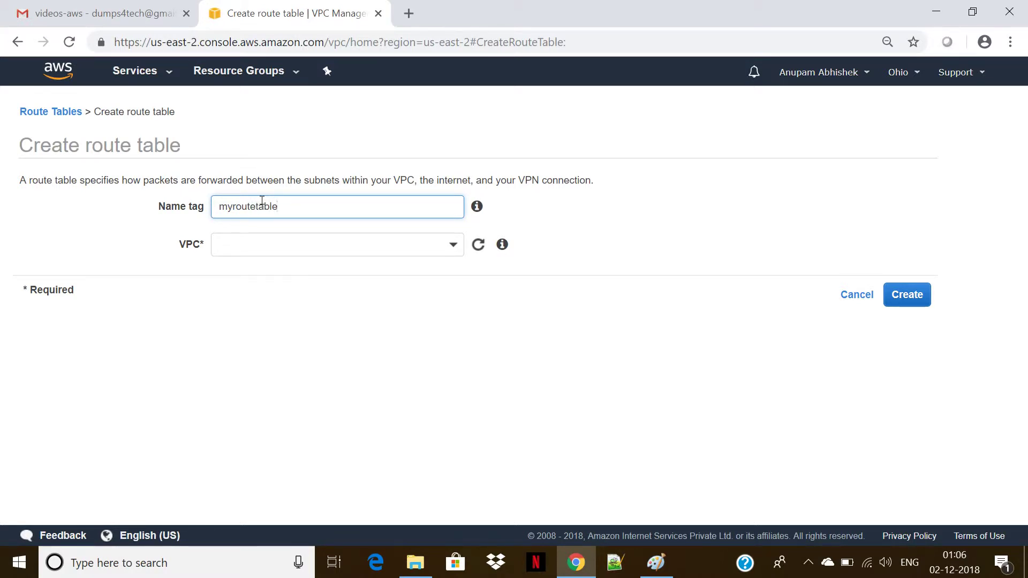
pyautogui.click(289, 240)
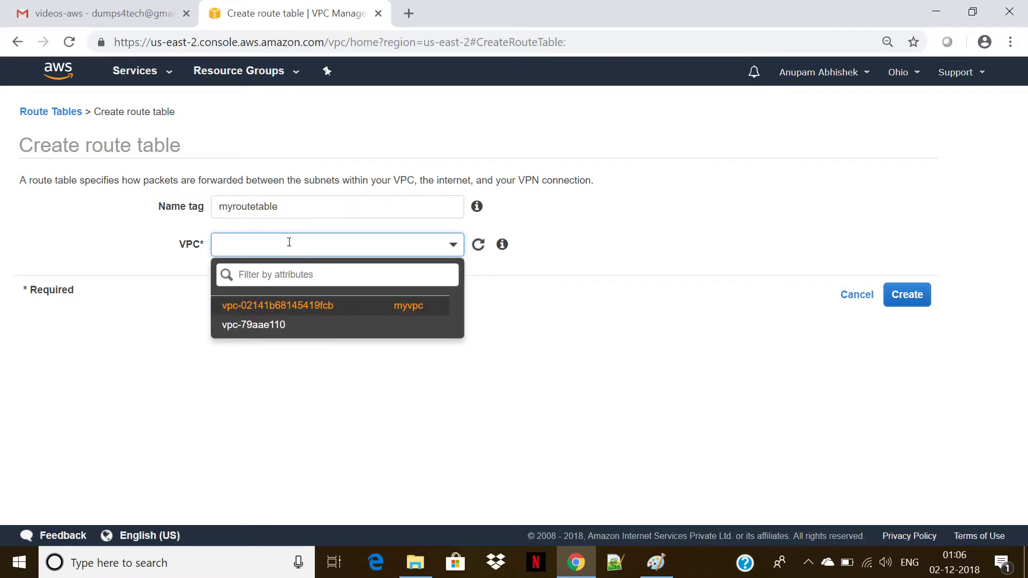
pyautogui.click(306, 306)
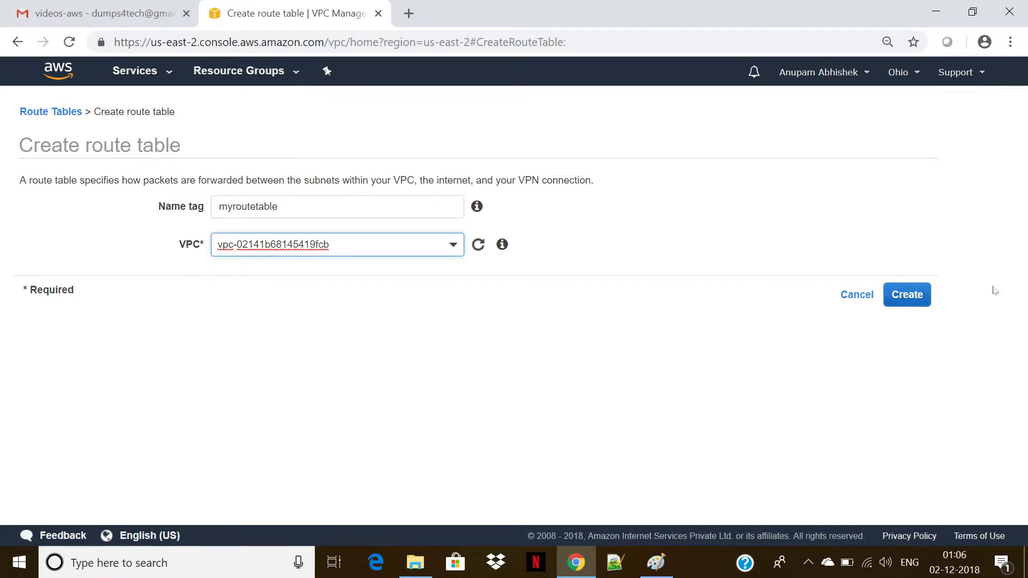
pyautogui.click(905, 295)
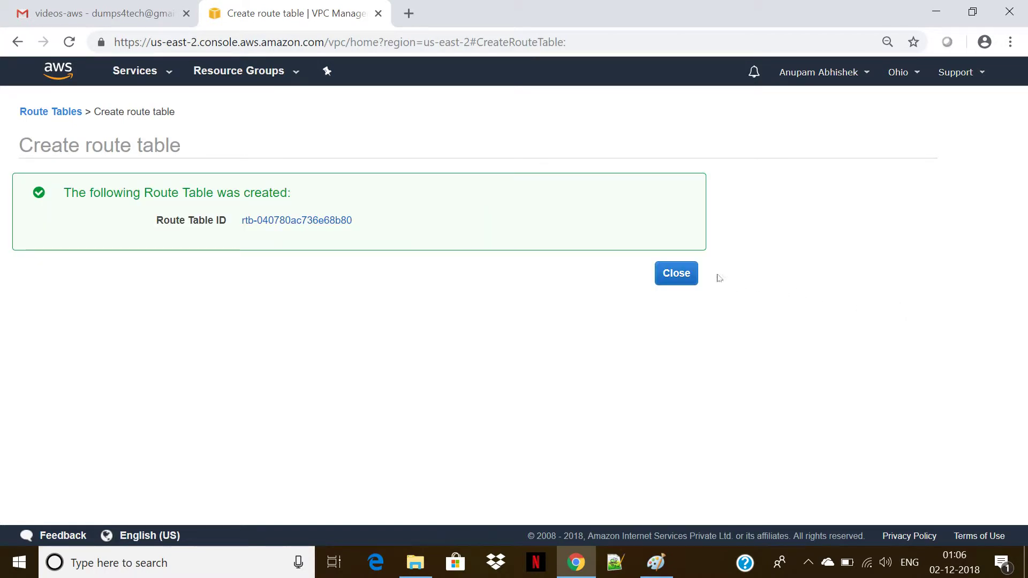
pyautogui.click(674, 275)
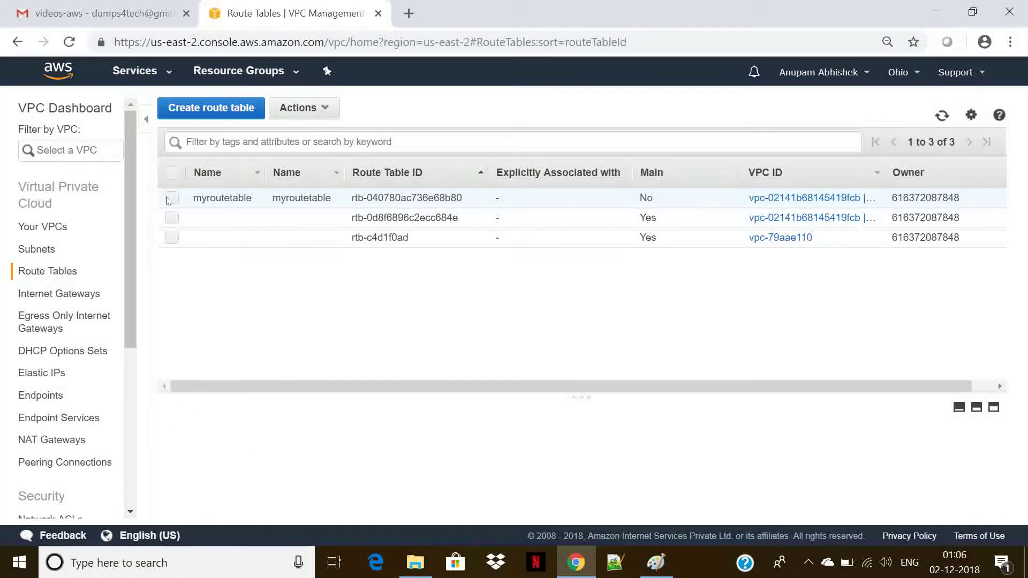
# Step: Set myroutetable as the main route table of myvpc and confirm the change
pyautogui.click(170, 198)
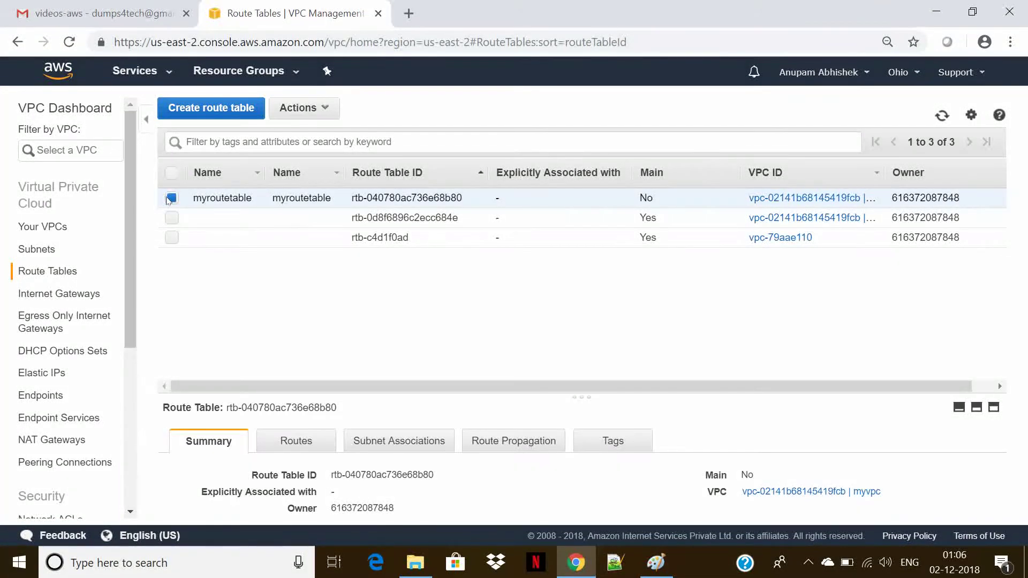
pyautogui.click(334, 114)
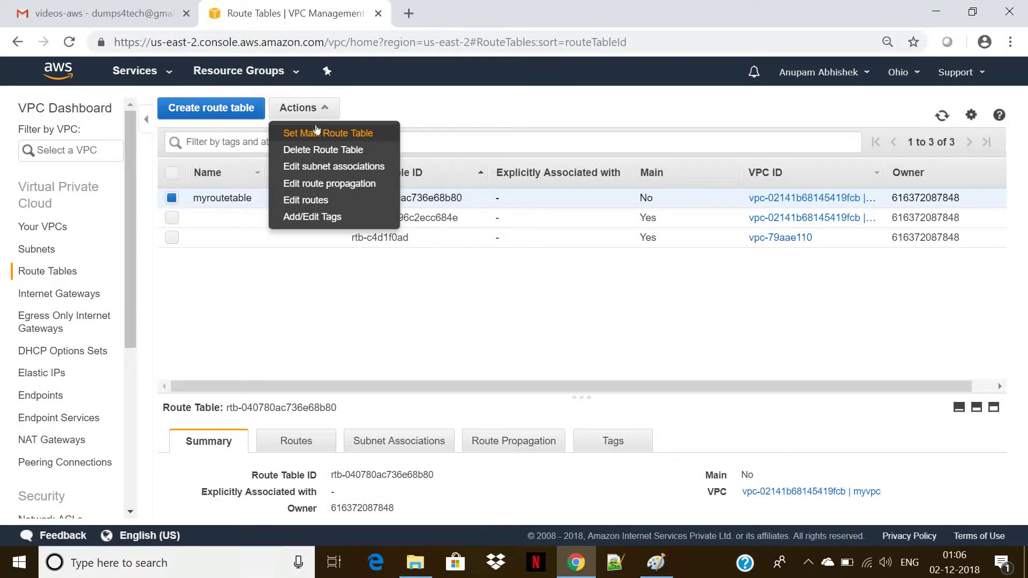
pyautogui.click(318, 131)
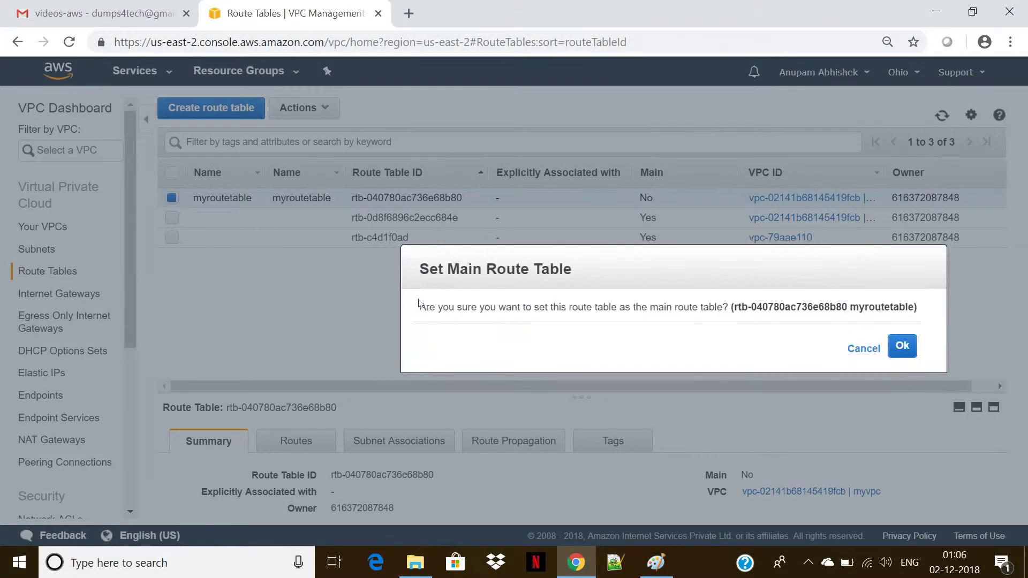
pyautogui.click(902, 346)
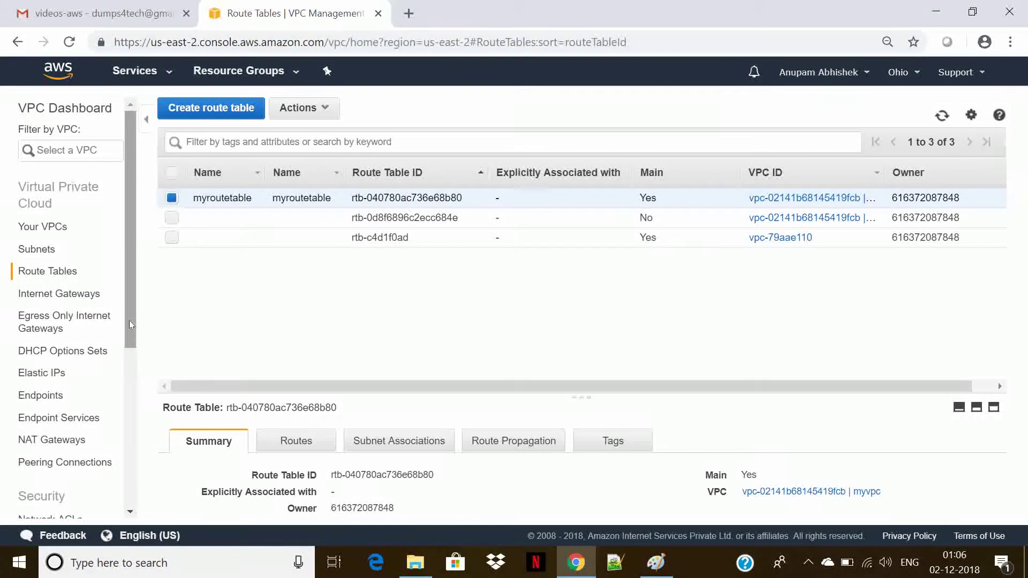
# Step: Create a network ACL with the name tag mynacl in the myvpc VPC
pyautogui.moveTo(133, 328); pyautogui.dragTo(130, 451)
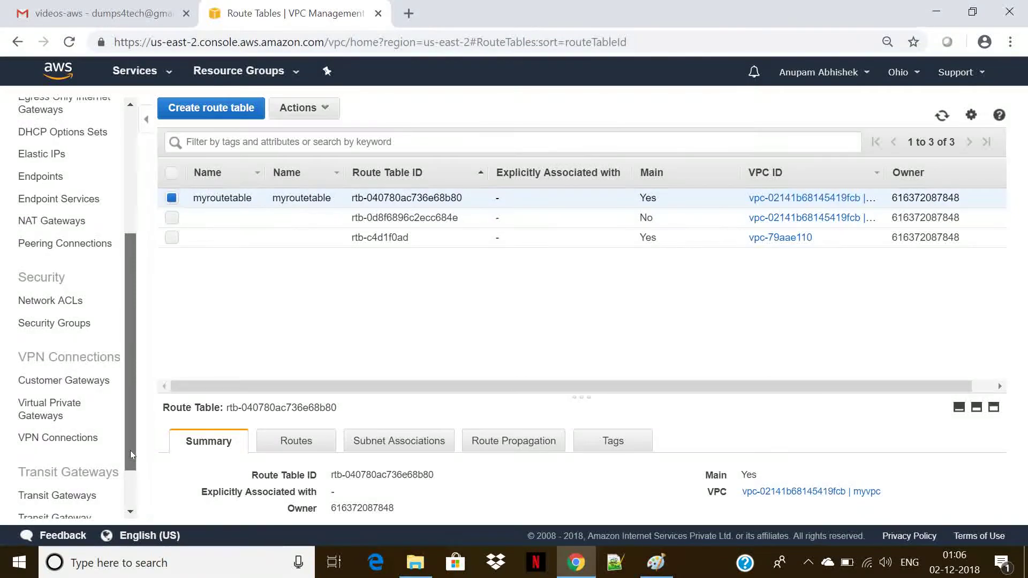
pyautogui.click(72, 301)
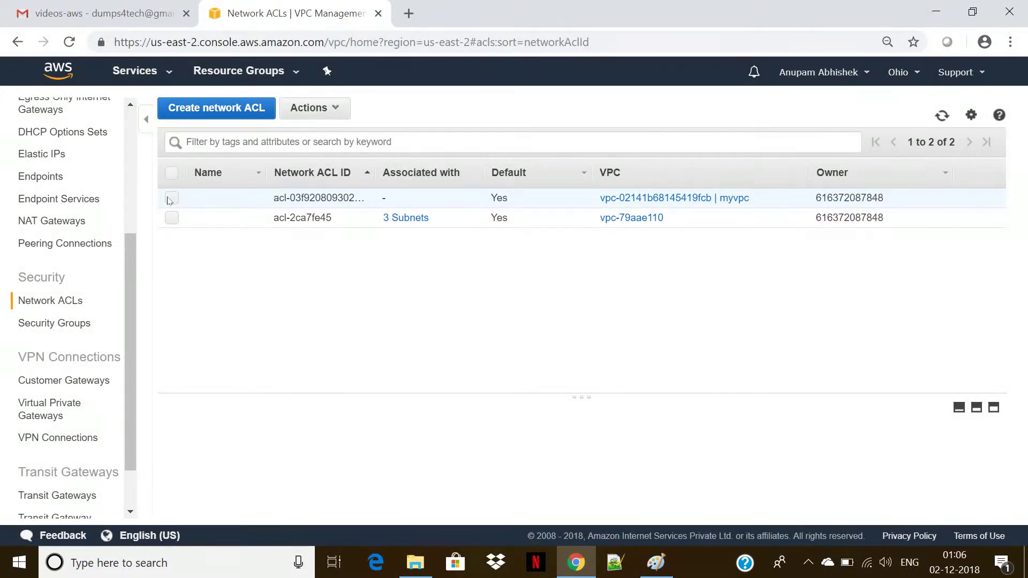
pyautogui.click(316, 109)
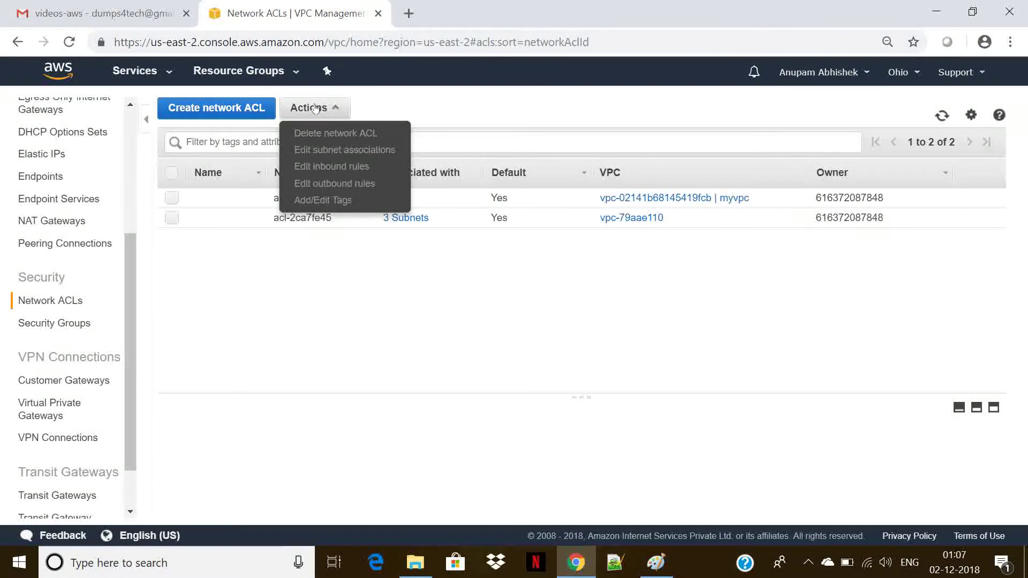
pyautogui.click(209, 110)
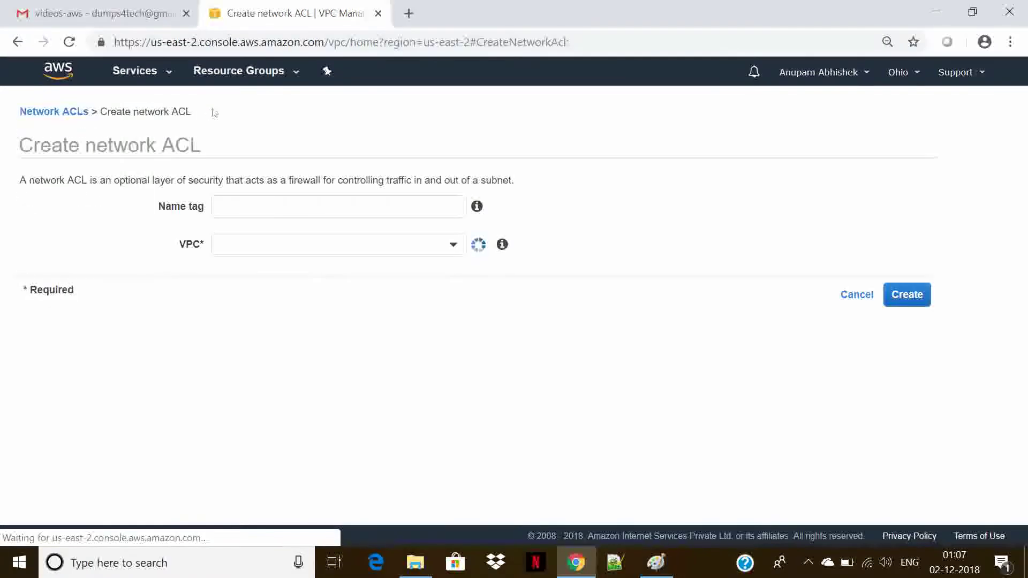
pyautogui.click(259, 207)
pyautogui.write('mynacl')
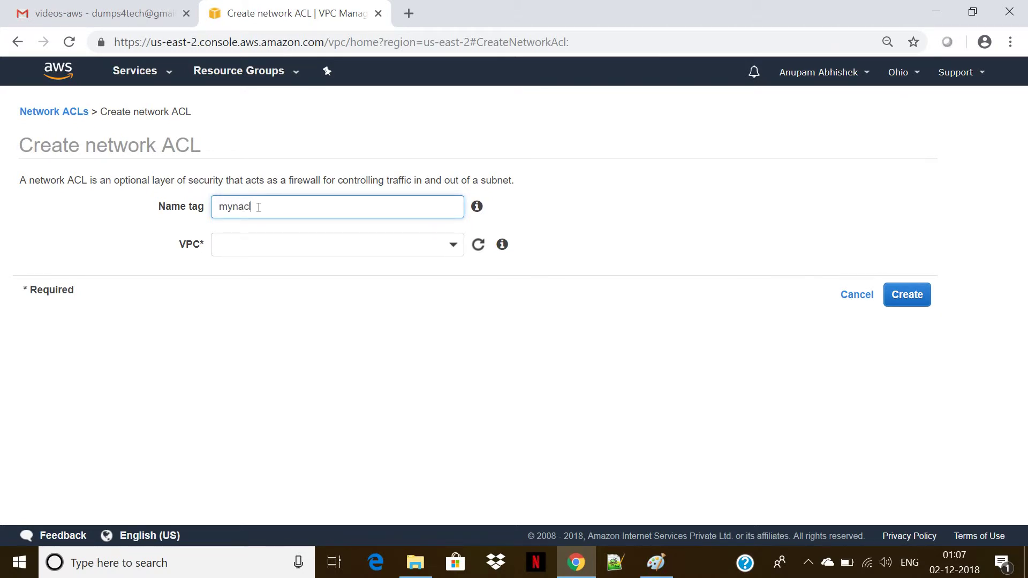
pyautogui.click(292, 233)
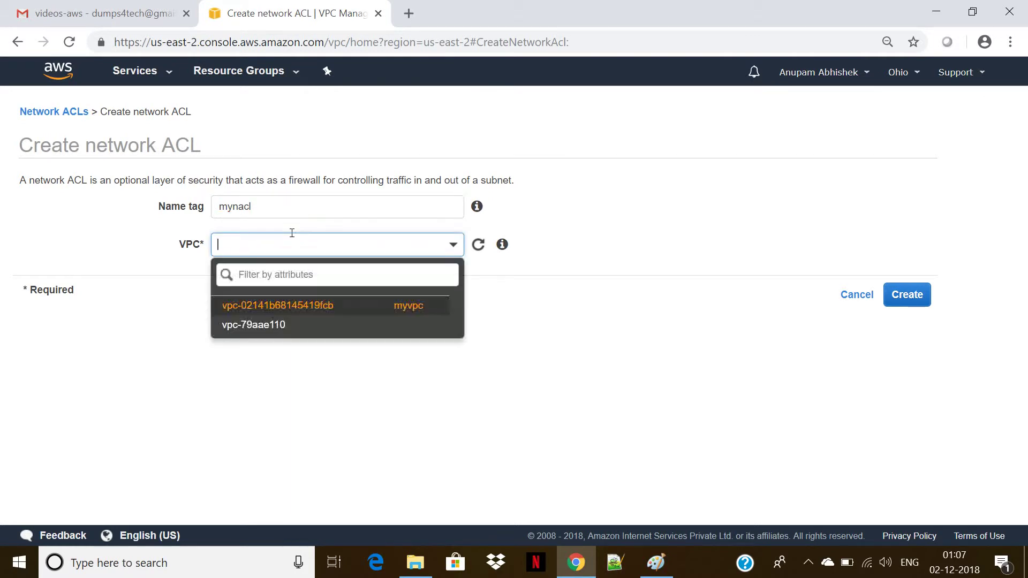
pyautogui.click(251, 310)
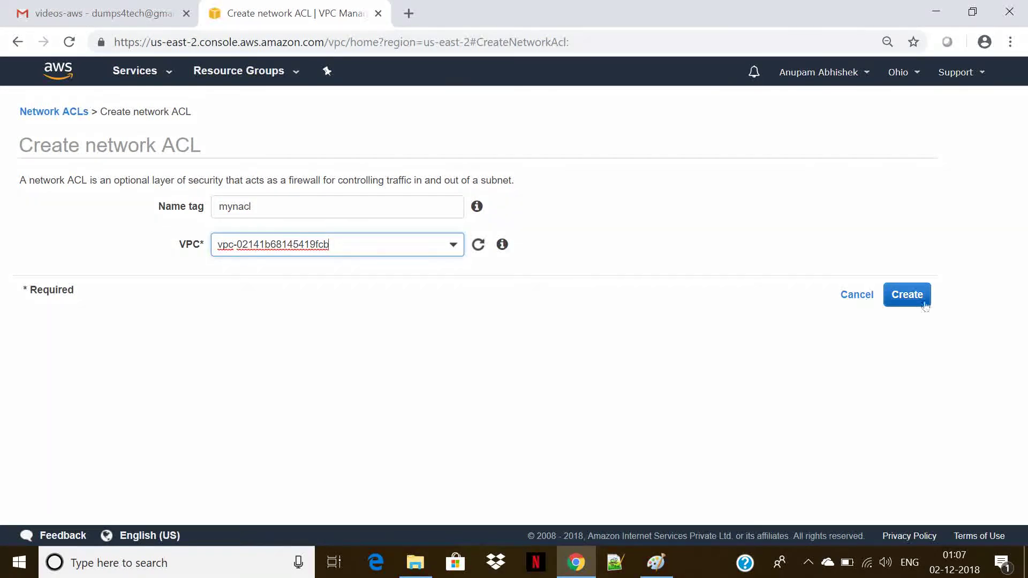
pyautogui.click(904, 298)
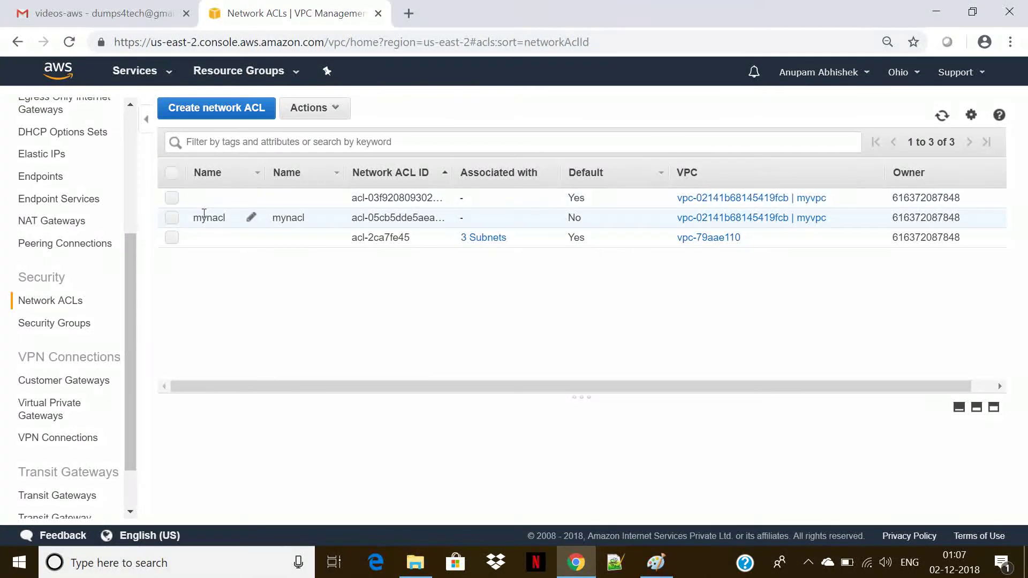
# Step: Select the mynacl network ACL and look over the actions available for it
pyautogui.click(172, 218)
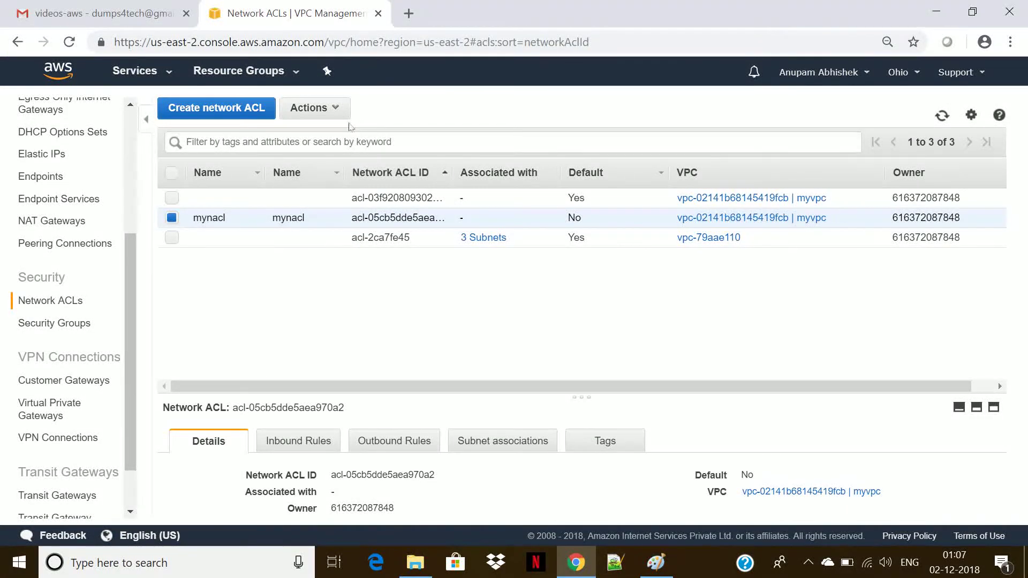
pyautogui.click(335, 113)
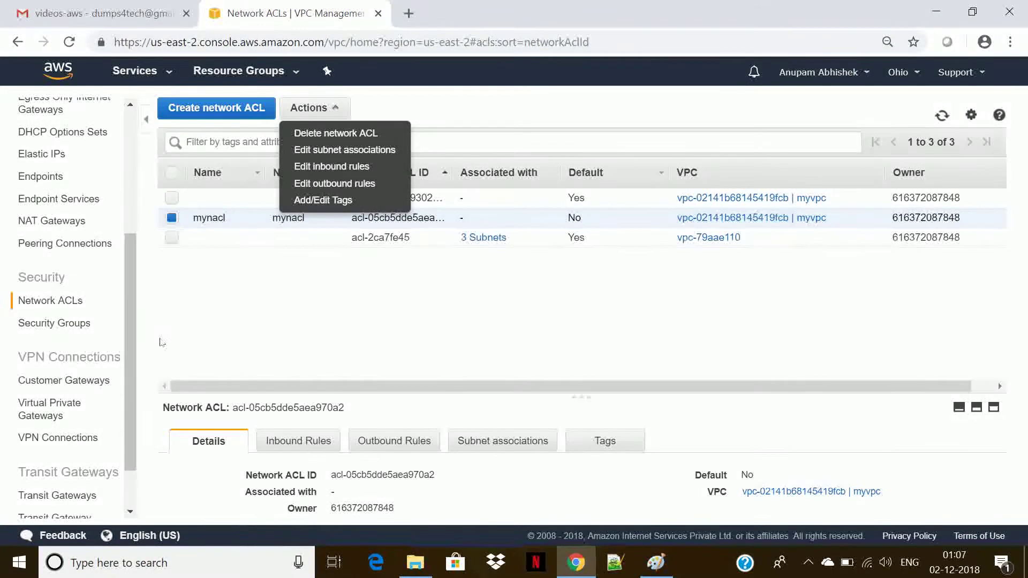
pyautogui.click(214, 337)
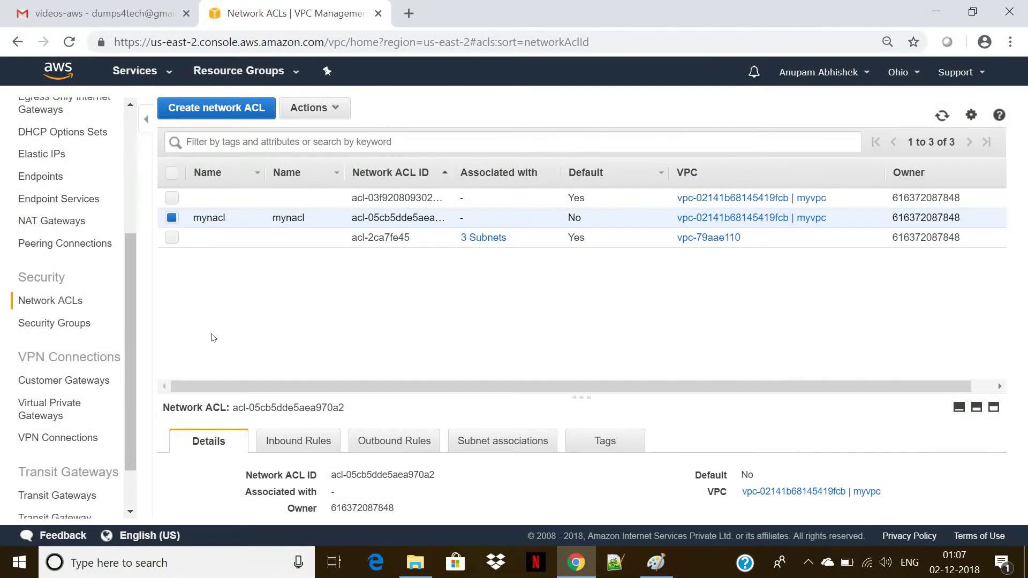